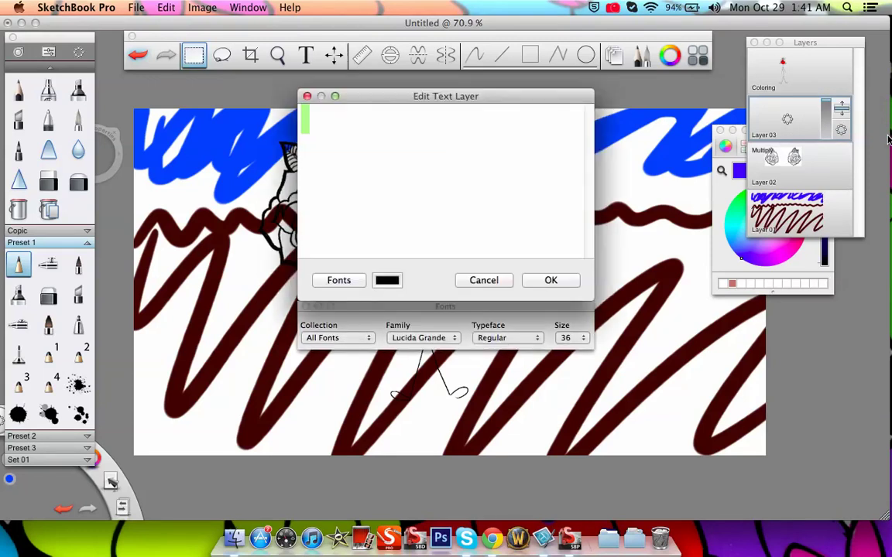
Enter "Hi YouTube!" as the content of the new text layer.
text(h)
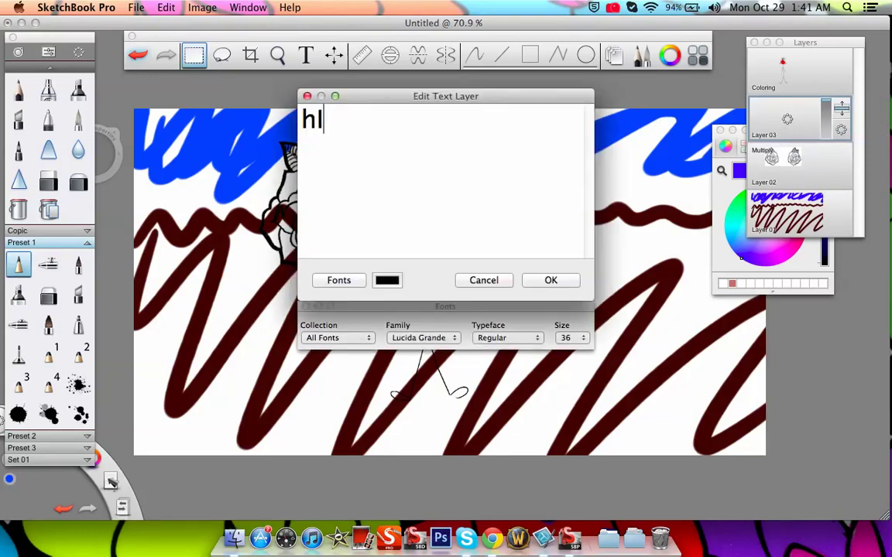
key(BackSpace)
text(Hi YouTube!)
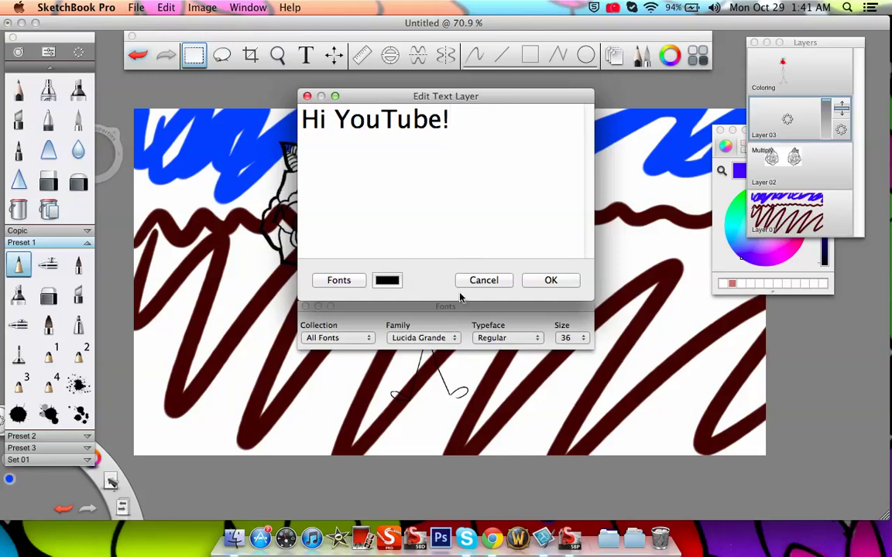
Change the font family of the whole "Hi YouTube!" text to Curlz MT.
drag(461, 116, 298, 120)
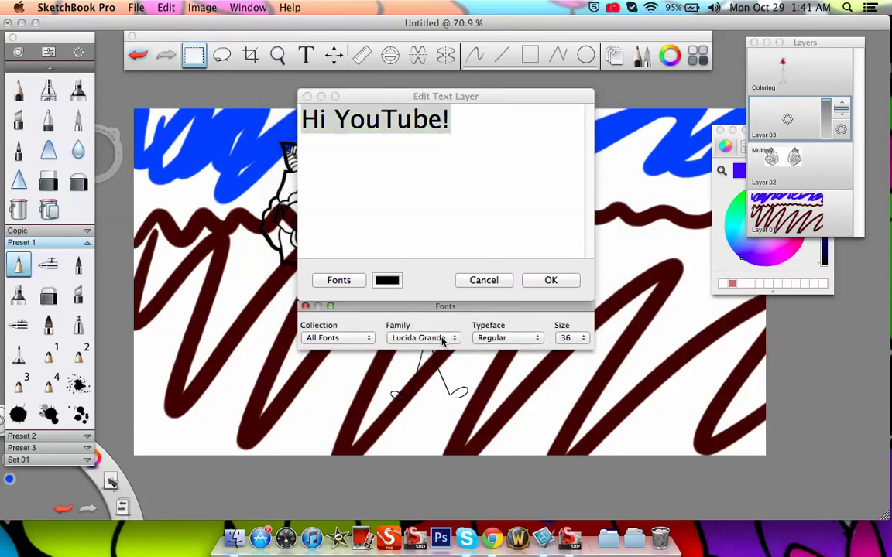
click(418, 337)
click(418, 69)
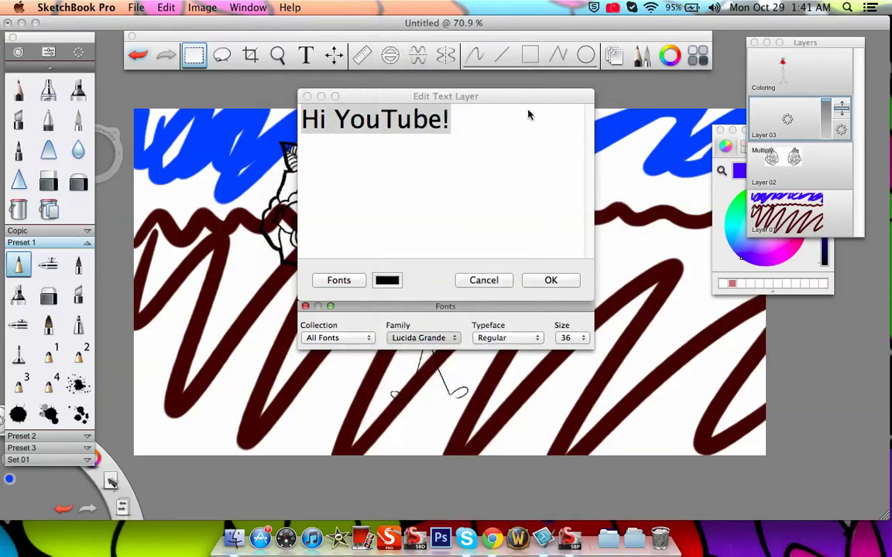
click(418, 337)
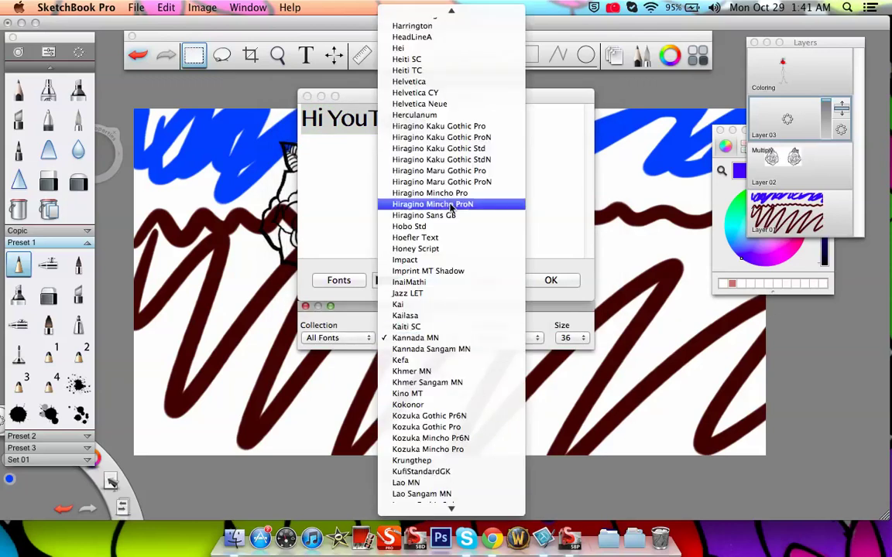
mouse_move(422, 9)
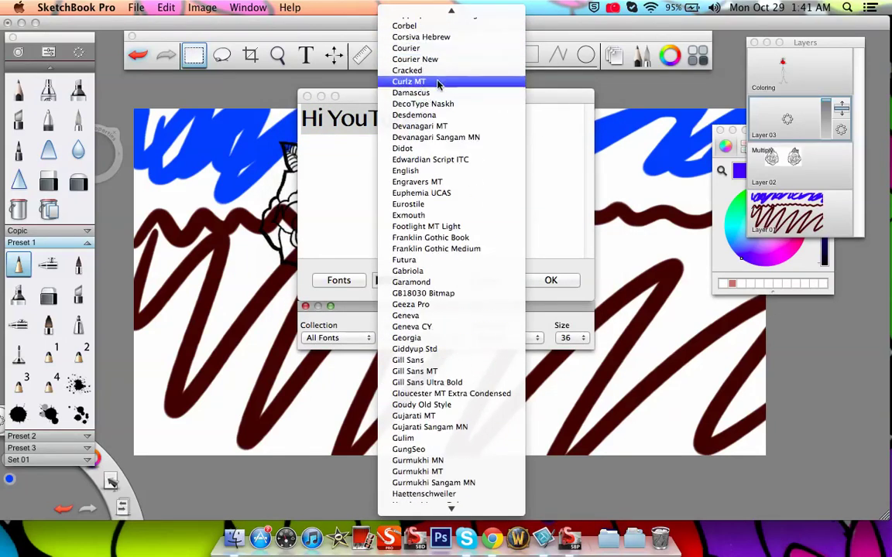
click(414, 81)
Set the text size to 96 and confirm the text layer.
click(571, 338)
click(571, 338)
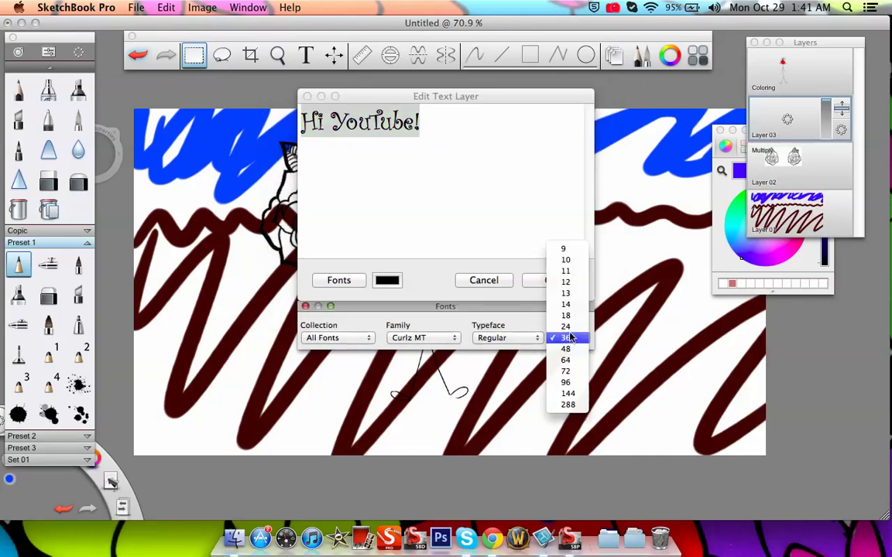
click(566, 382)
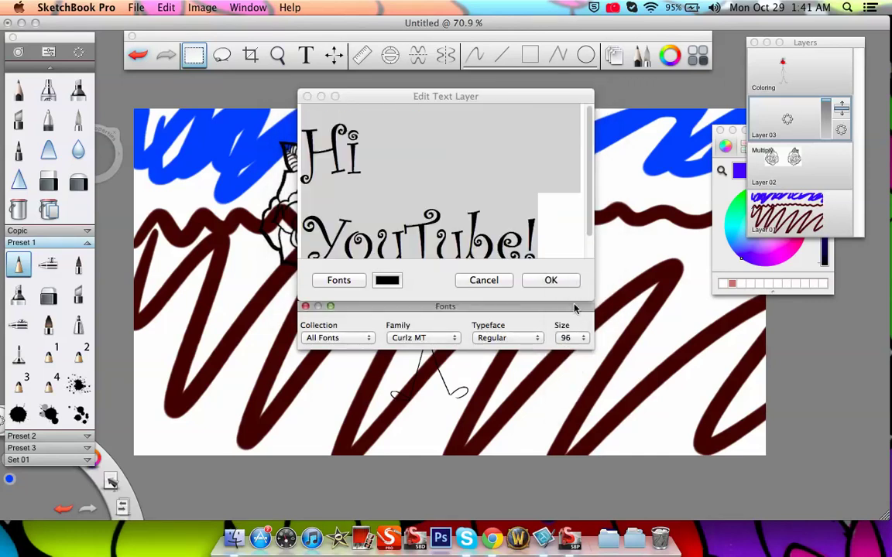
click(550, 265)
click(549, 281)
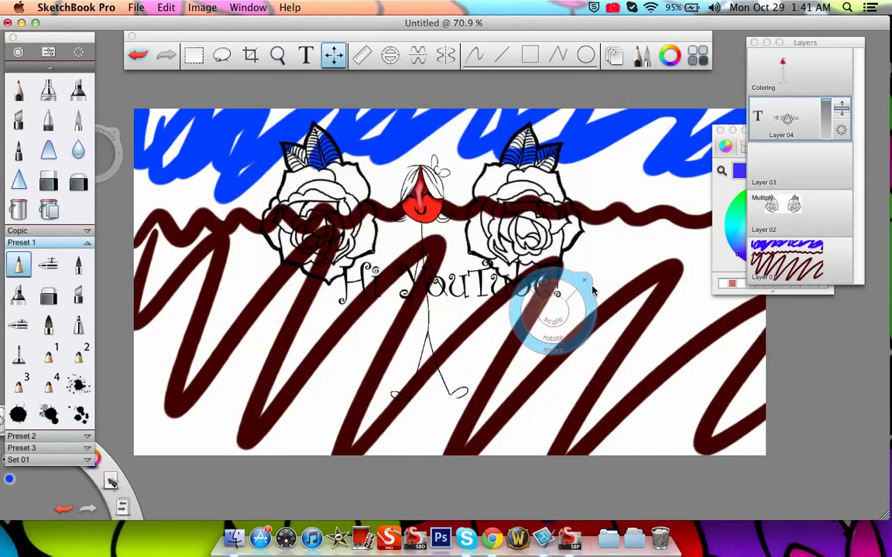
Move the "Hi YouTube!" text to the lower left of the canvas, enlarge it and tilt it slightly counterclockwise.
drag(577, 270, 534, 360)
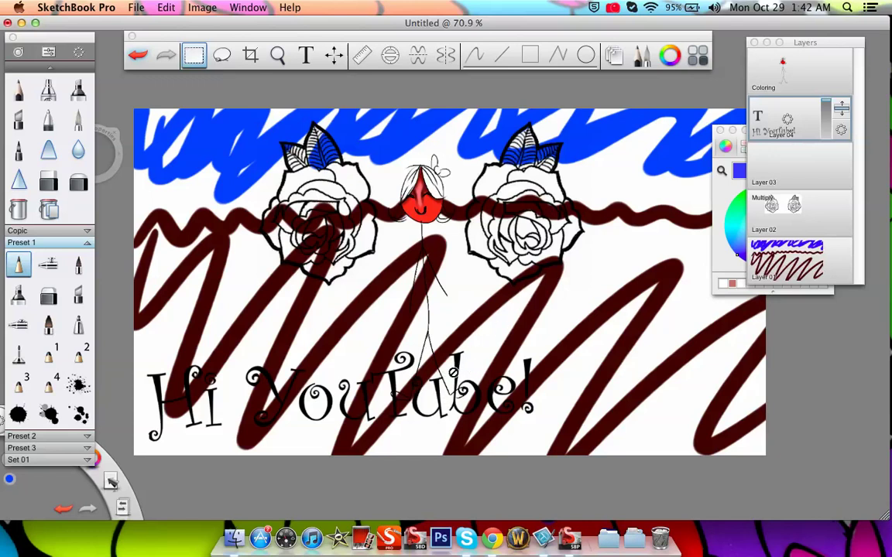
click(334, 57)
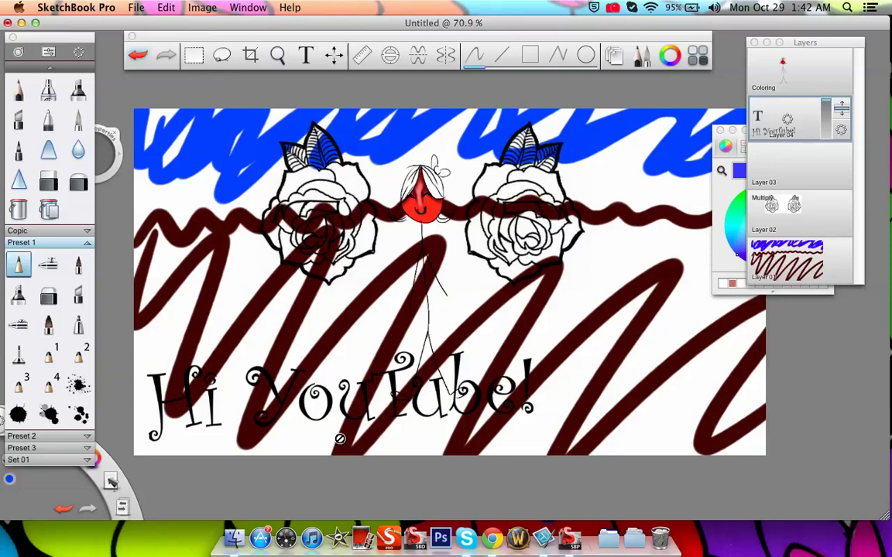
Convert the "Hi YouTube!" text layer into a regular paint layer.
click(278, 55)
drag(426, 388, 534, 234)
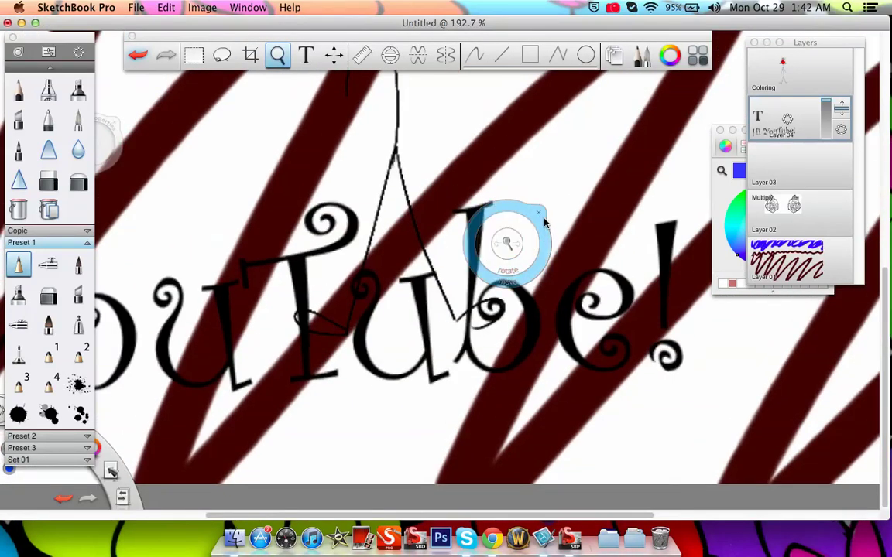
click(843, 136)
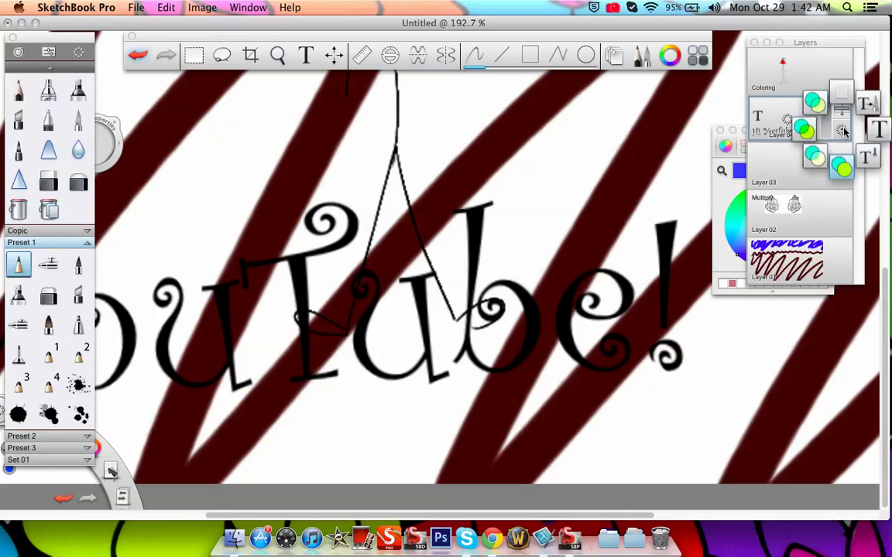
click(877, 107)
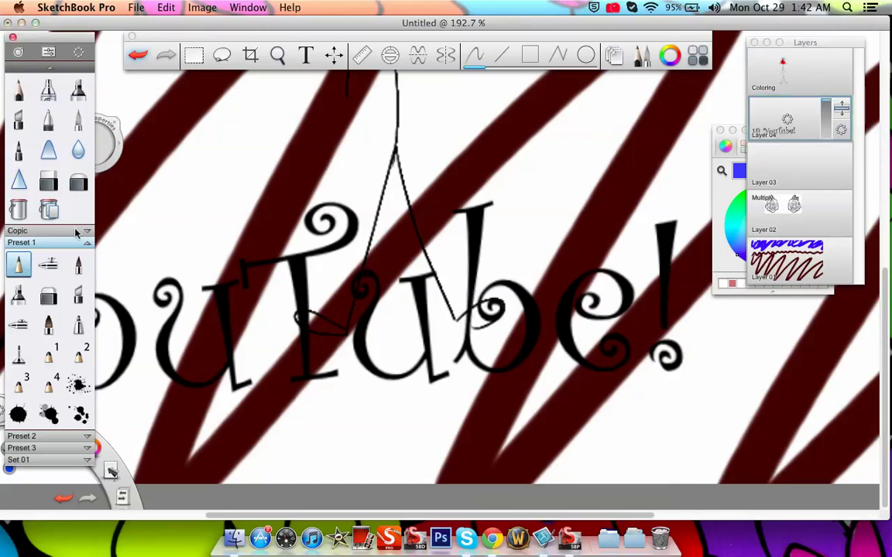
Set the brush colour to black and move the Brush Properties puck out onto the canvas.
click(739, 184)
drag(824, 210, 823, 263)
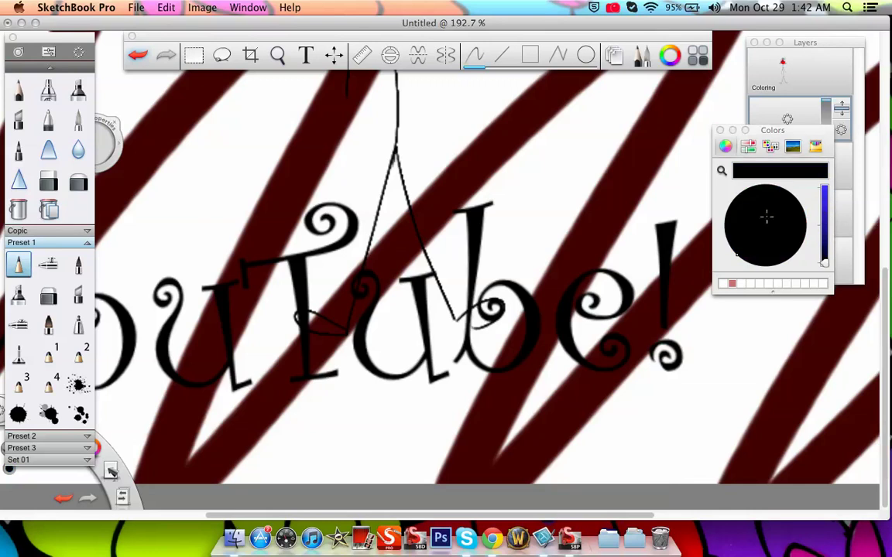
drag(120, 133, 194, 138)
click(192, 139)
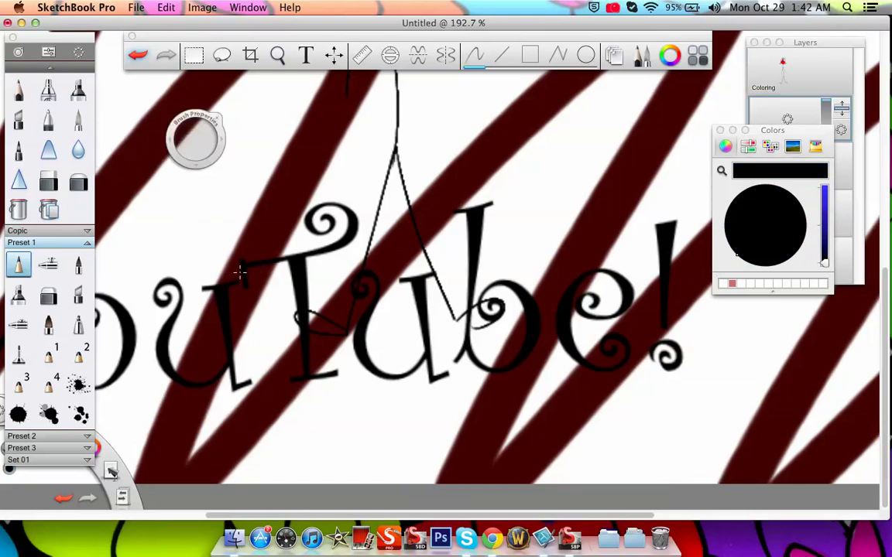
Draw black brush strokes that join the neighbouring letters of "YouTube!" and thicken the curl of the first u.
drag(298, 361, 233, 390)
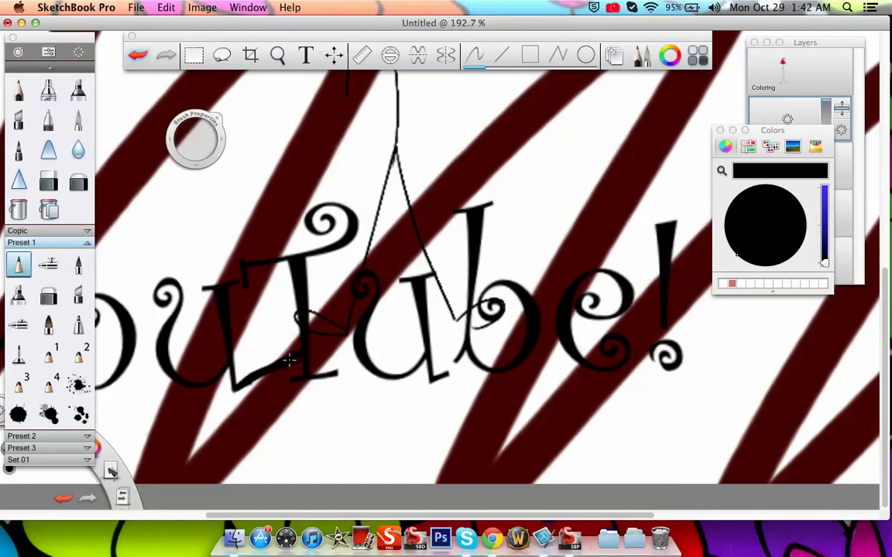
drag(361, 370, 333, 374)
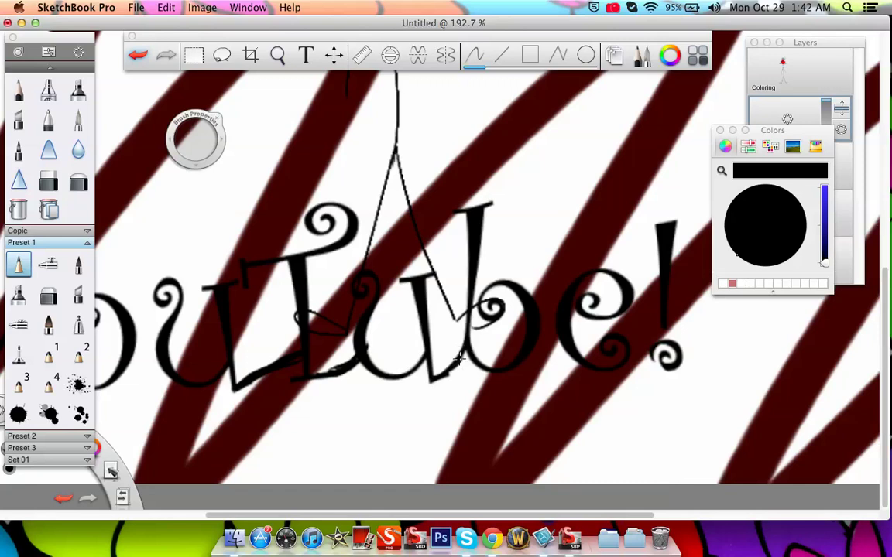
drag(467, 350, 451, 374)
drag(526, 354, 553, 355)
drag(646, 318, 611, 359)
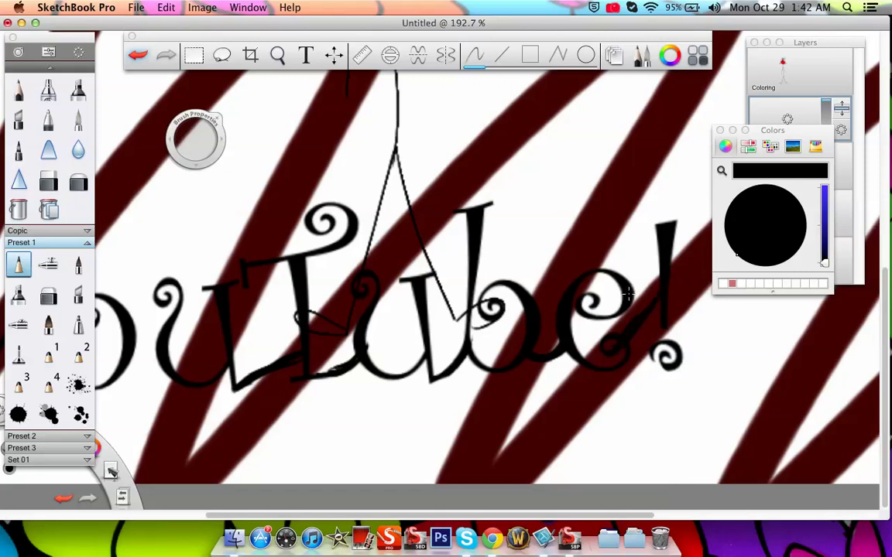
mouse_move(165, 298)
mouse_down()
mouse_move(129, 354)
mouse_move(159, 300)
mouse_move(145, 311)
mouse_move(178, 288)
mouse_up()
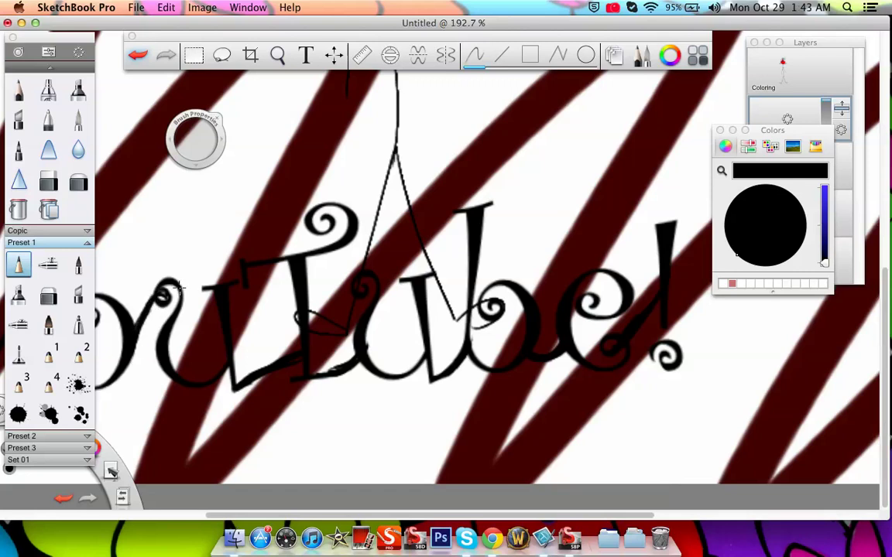
click(278, 55)
drag(324, 225, 381, 442)
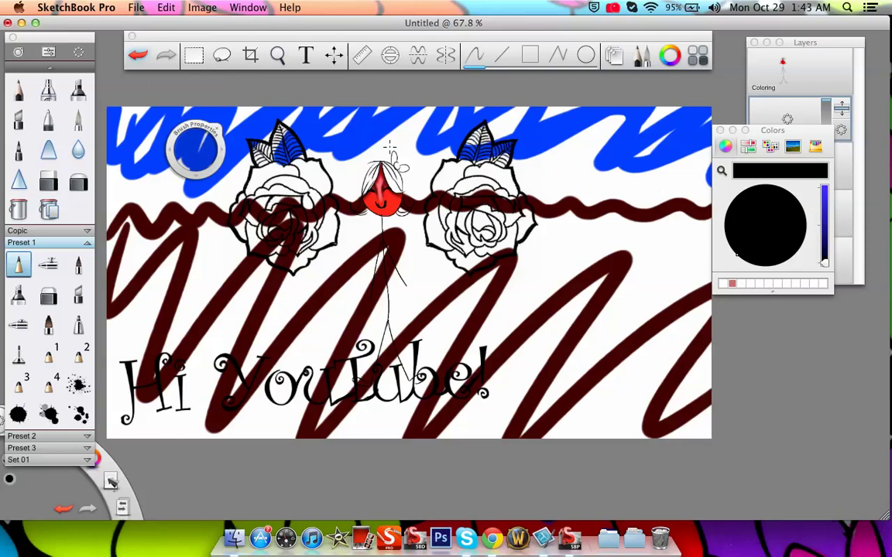
Start opening an existing image and browse to the Art folder inside the home folder's Pictures.
click(136, 7)
click(151, 72)
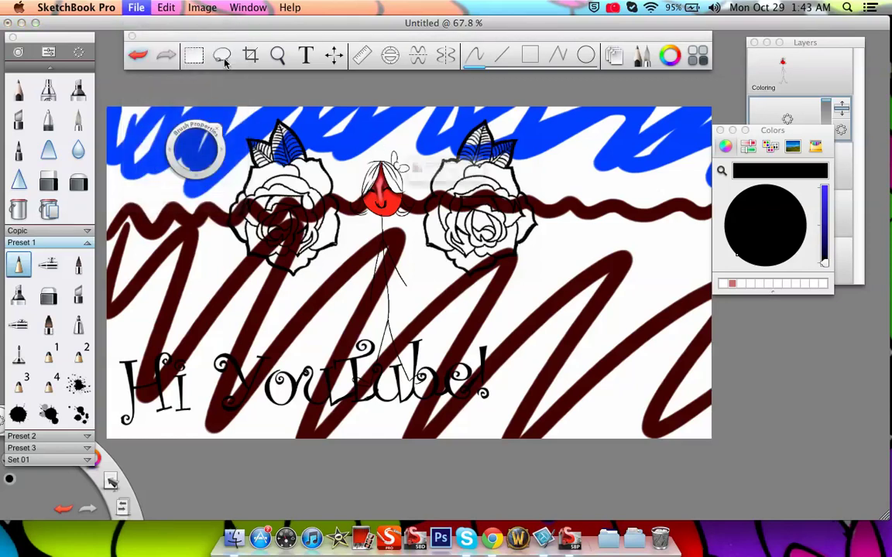
key(super+d)
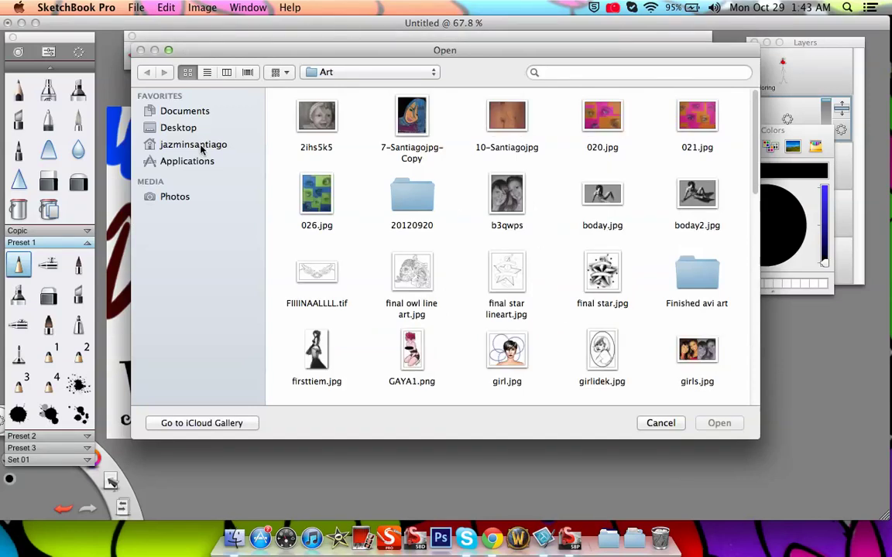
click(198, 145)
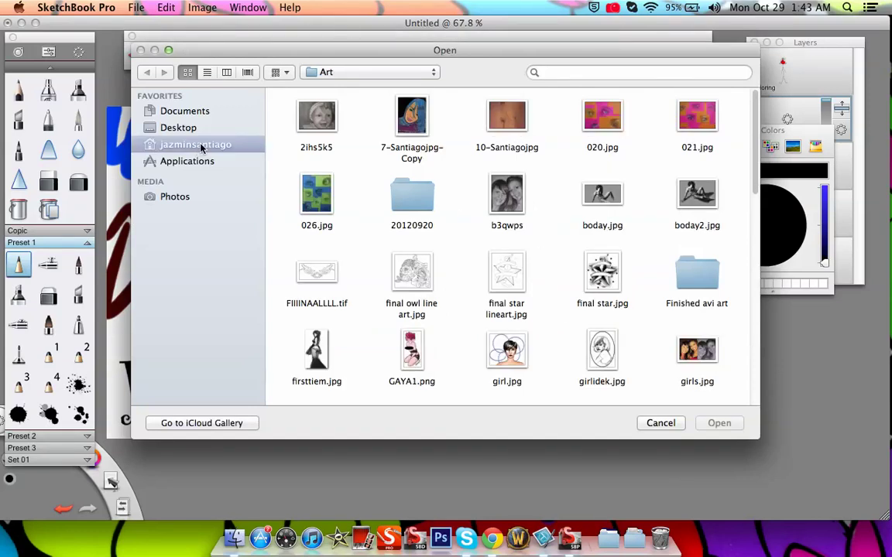
click(414, 207)
double_click(414, 207)
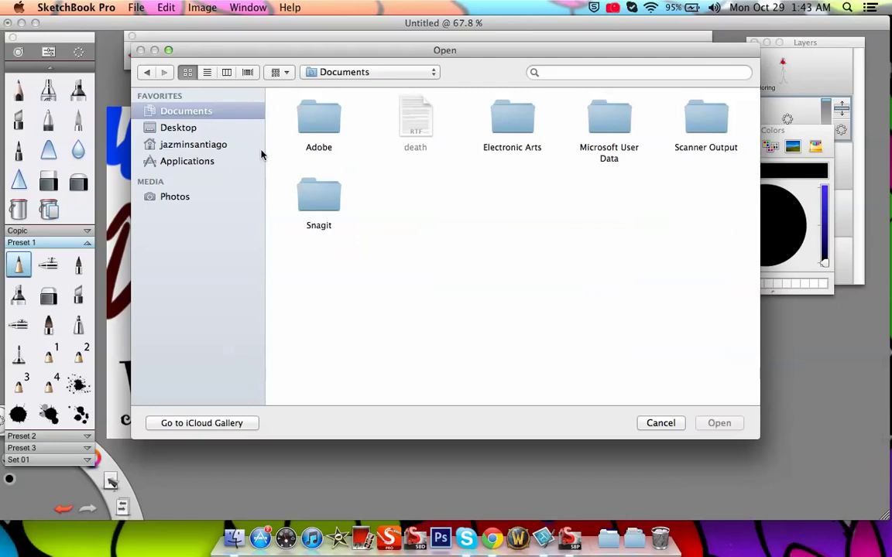
click(147, 72)
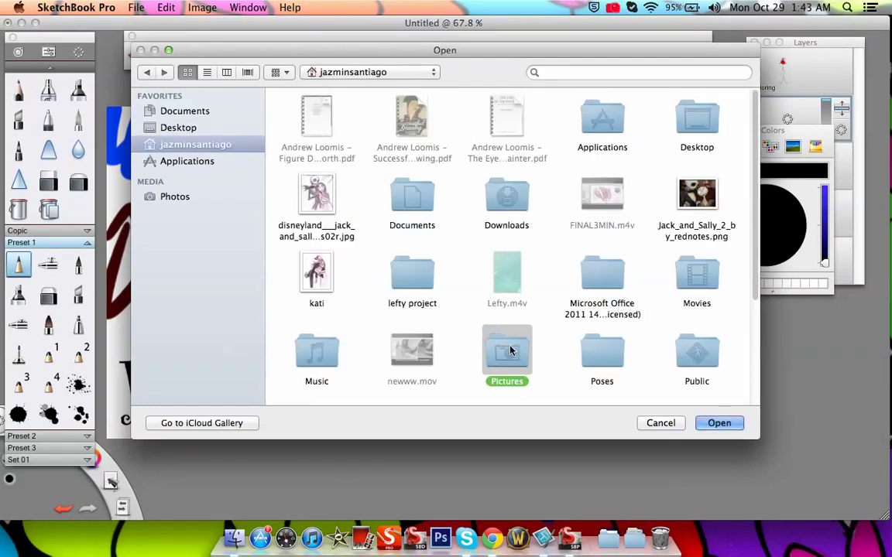
double_click(503, 352)
click(404, 113)
double_click(404, 114)
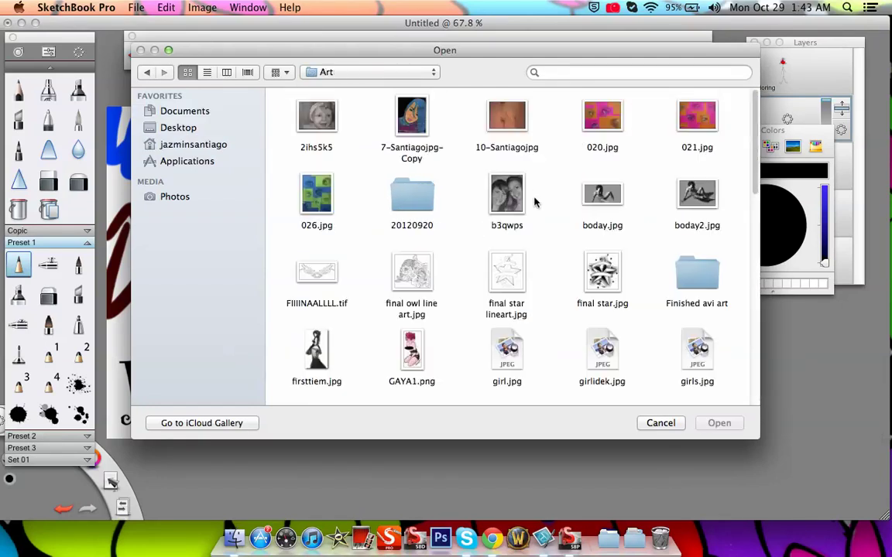
Find lefty.tif in the Art folder and open it.
drag(751, 132, 753, 289)
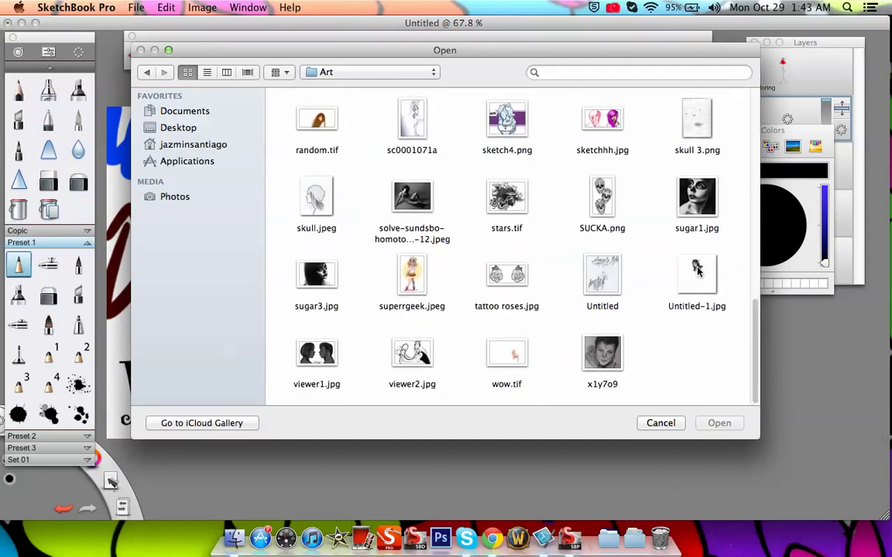
drag(749, 358, 759, 239)
click(508, 162)
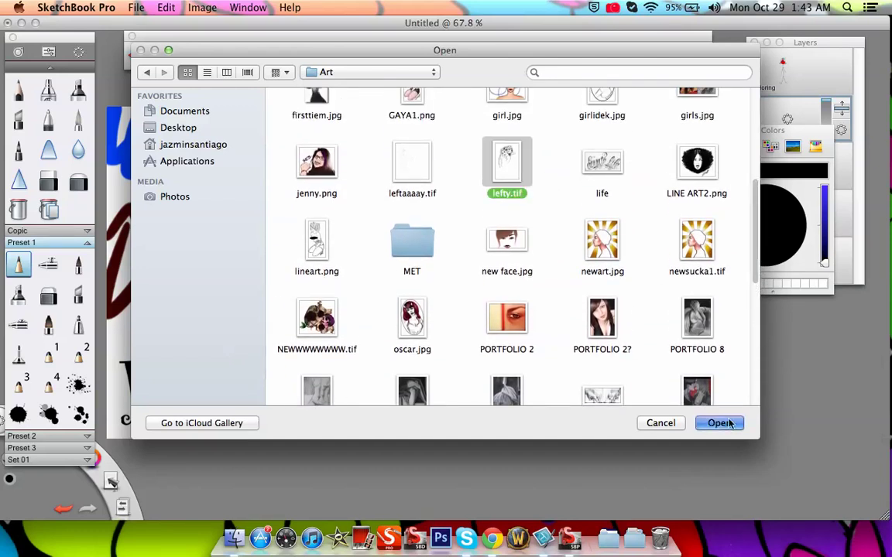
key(Return)
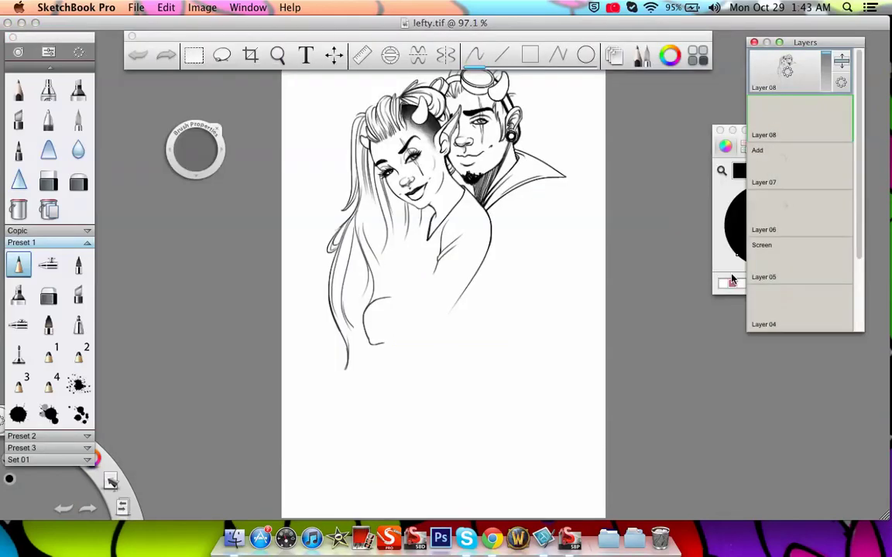
Reposition the toolbar above the drawing and lower the opacity of the topmost line-art layer, Layer 08, to its minimum.
click(277, 55)
mouse_move(437, 281)
mouse_down()
mouse_move(507, 335)
mouse_move(501, 379)
mouse_up()
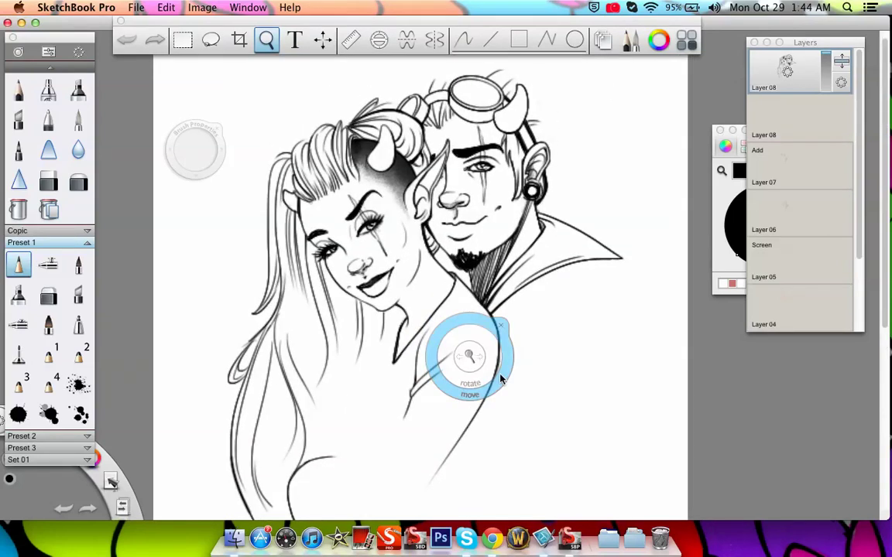
click(472, 323)
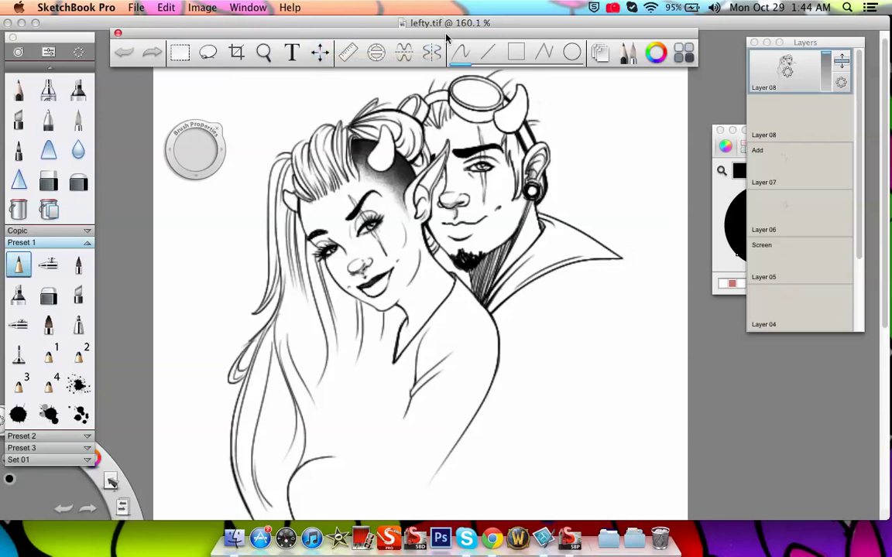
drag(439, 38, 445, 44)
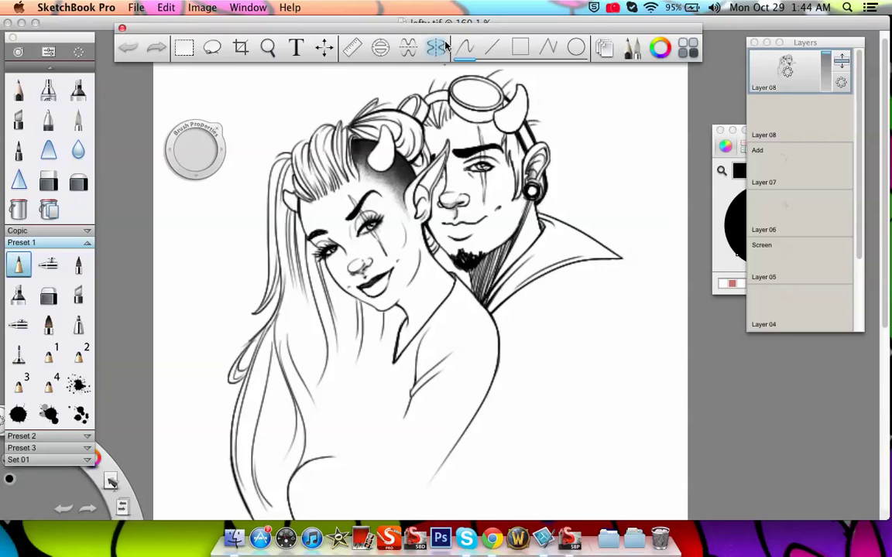
scroll(858, 114, down, 5)
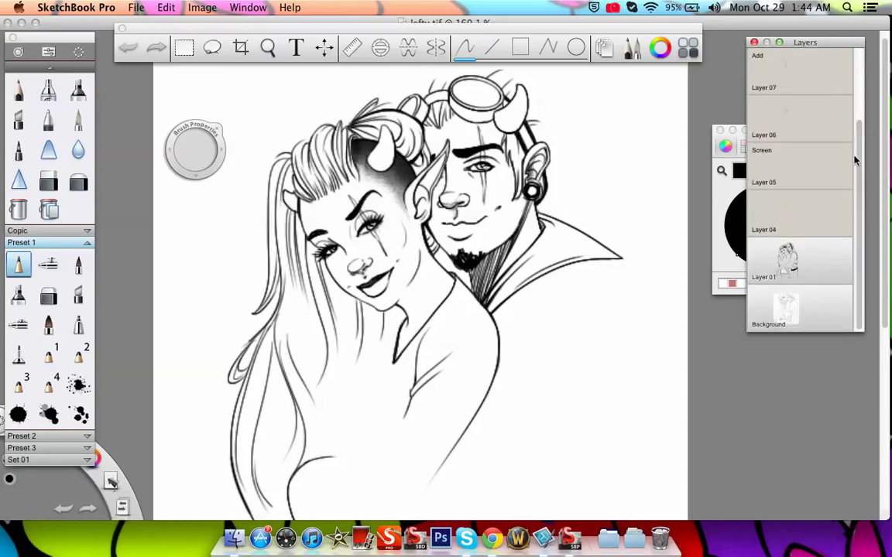
scroll(820, 155, up, 5)
mouse_move(825, 64)
mouse_down()
mouse_move(825, 103)
mouse_move(825, 43)
mouse_move(829, 145)
mouse_up()
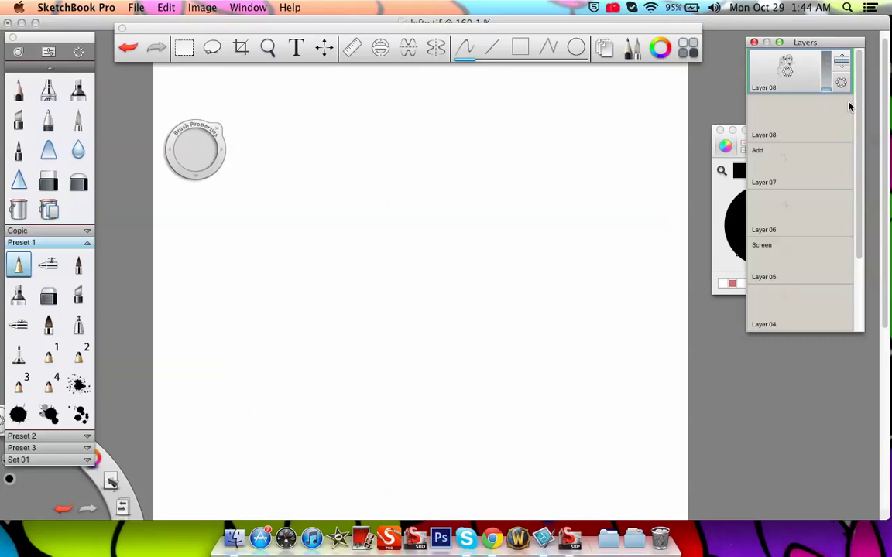
Raise the opacity of the Background pencil sketch layer to its maximum.
drag(858, 95, 867, 169)
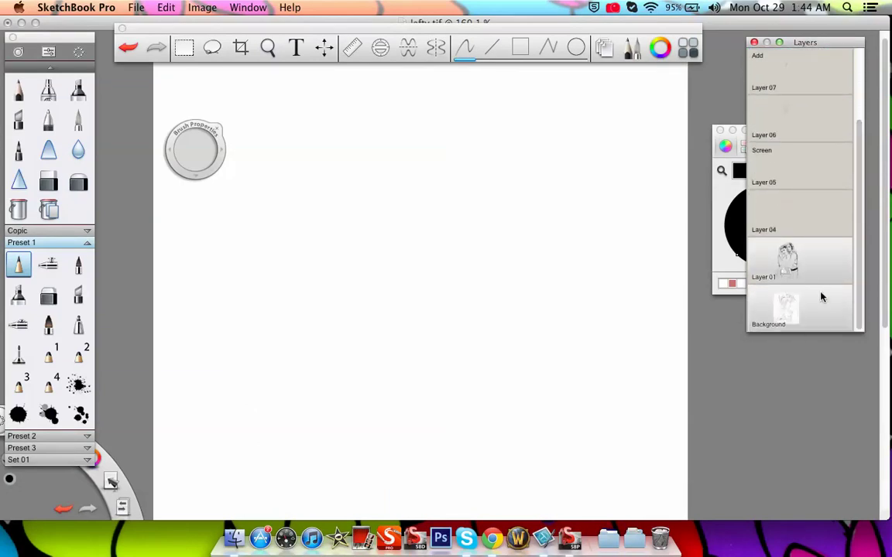
click(268, 48)
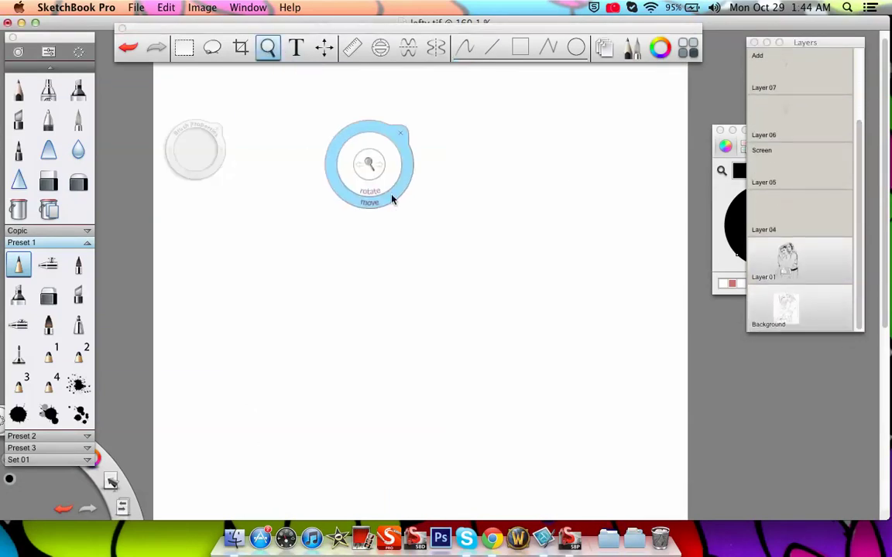
drag(391, 199, 414, 235)
click(406, 191)
click(819, 279)
click(813, 310)
drag(825, 314, 826, 283)
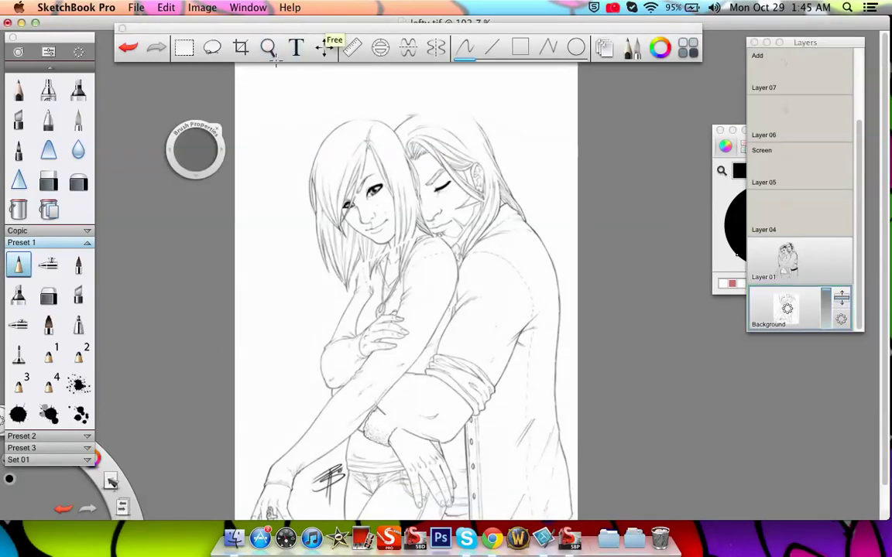
Fit the whole page in view and fade the Background pencil sketch to a faint guide by lowering its opacity.
click(268, 47)
drag(376, 199, 457, 264)
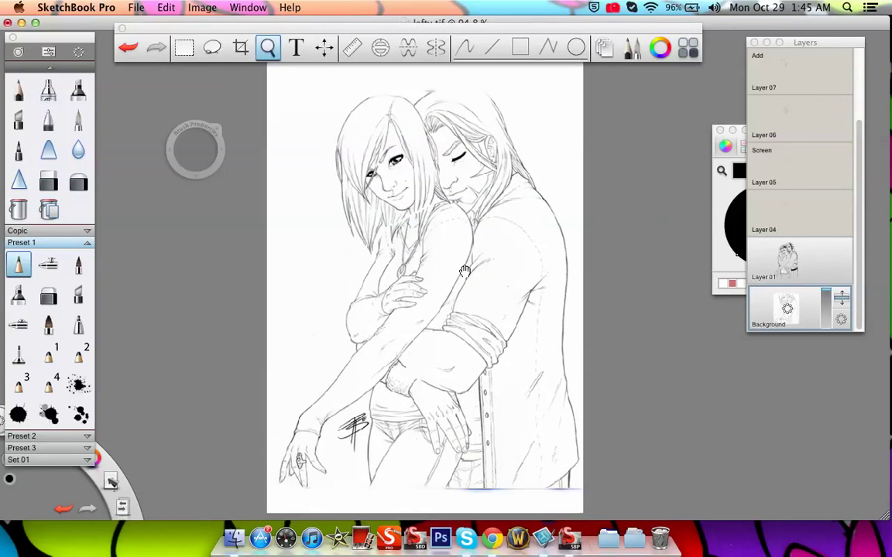
click(484, 219)
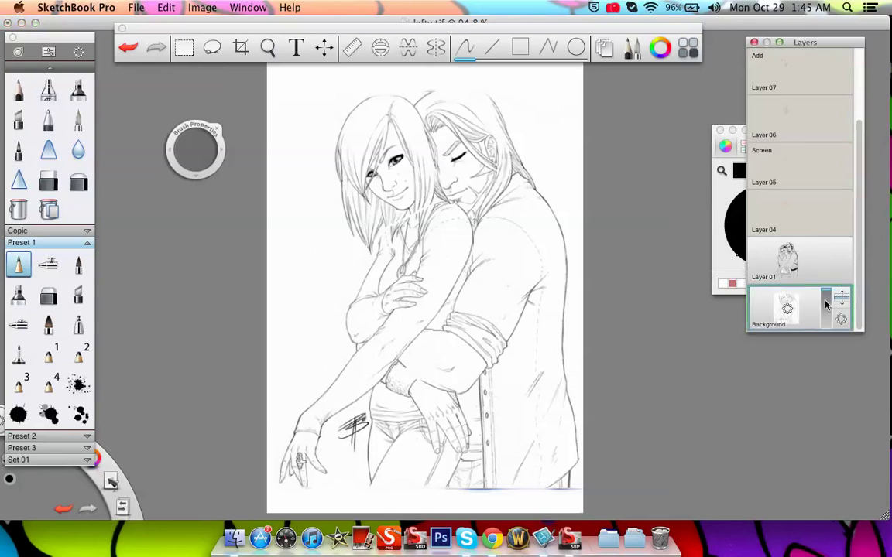
drag(826, 298, 825, 318)
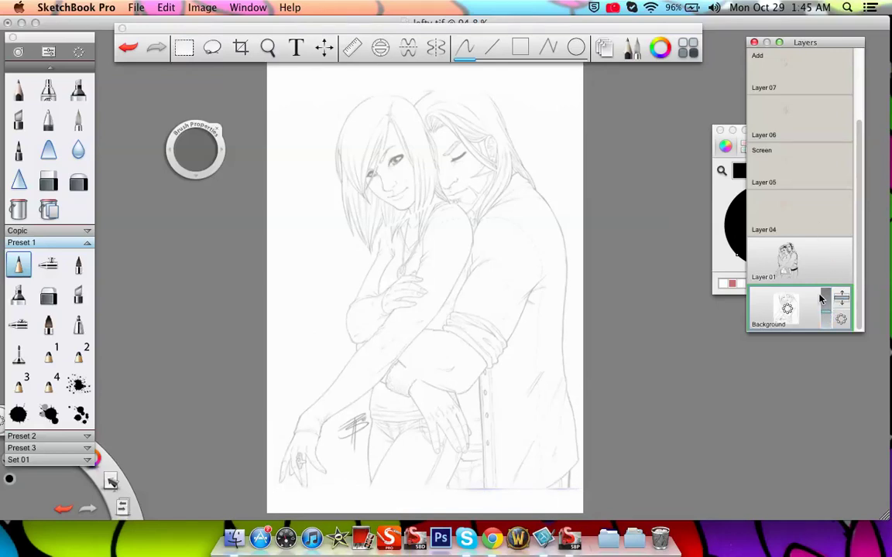
Raise Layer 01's opacity to its maximum and lower the Background sketch's opacity to its minimum.
click(810, 268)
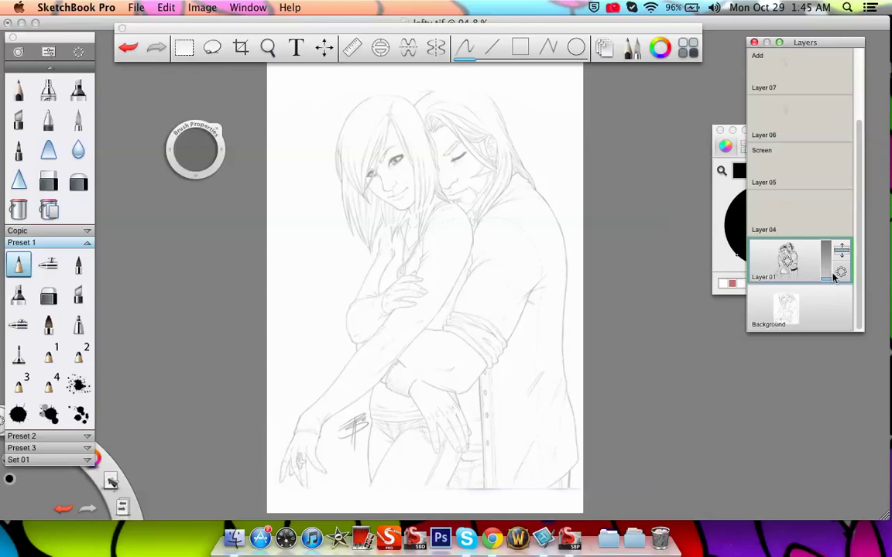
drag(827, 282, 827, 236)
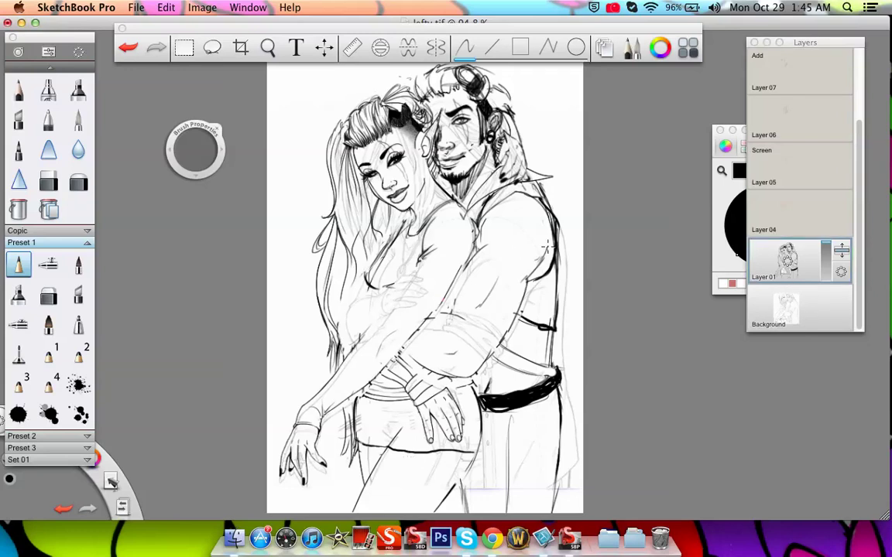
click(830, 319)
drag(827, 317, 830, 380)
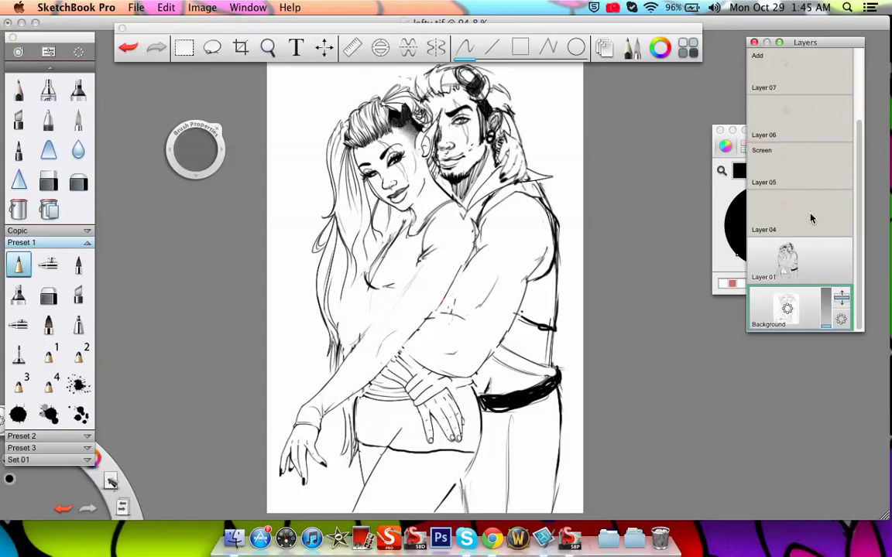
Show the skin colour on Layer 04 briefly, and hide that layer again.
click(797, 229)
click(798, 229)
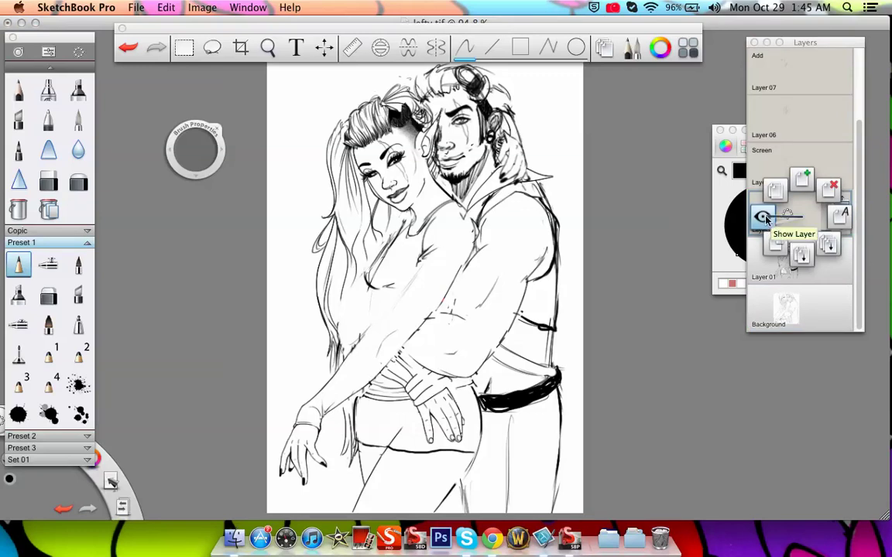
click(764, 218)
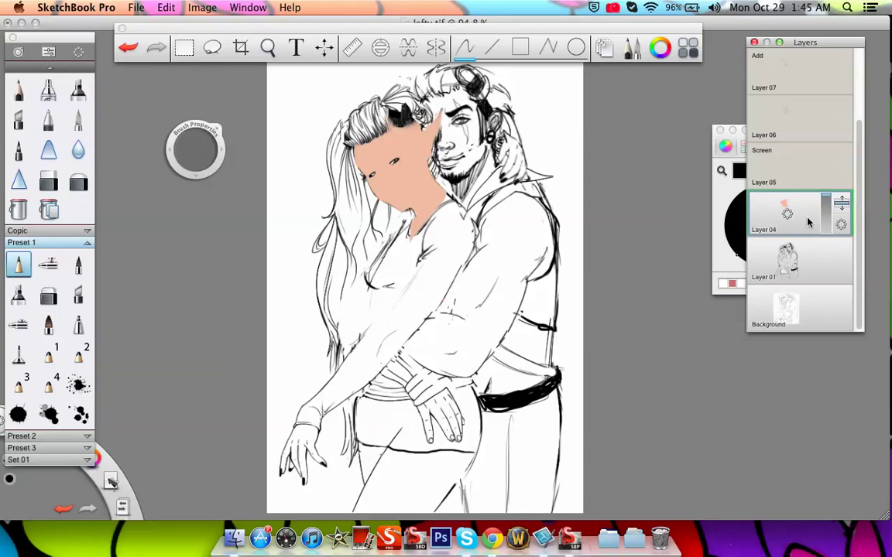
drag(803, 218, 801, 188)
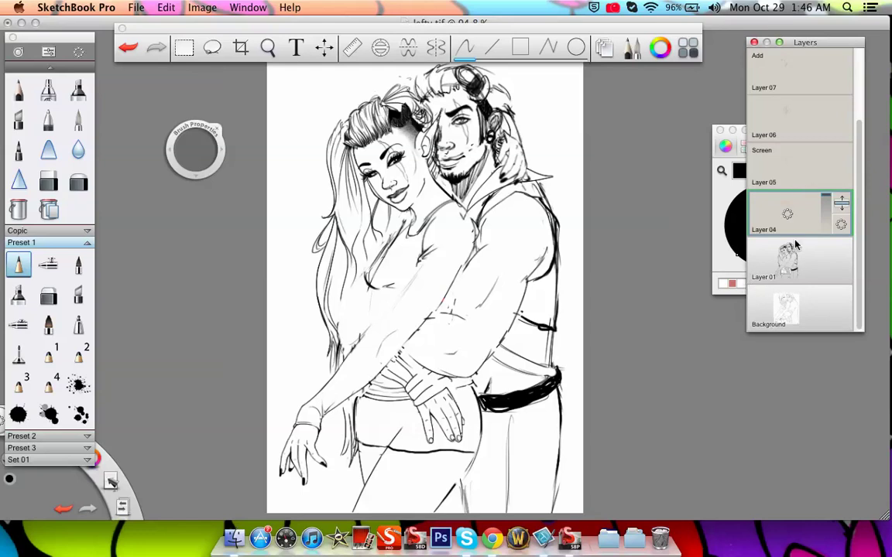
Raise the topmost Layer 08 line art to 100% opacity and lower the rough Layer 01 to its minimum.
click(805, 263)
mouse_move(825, 259)
mouse_down()
mouse_move(825, 295)
mouse_move(809, 232)
mouse_move(816, 70)
mouse_move(821, 78)
mouse_move(805, 58)
mouse_up()
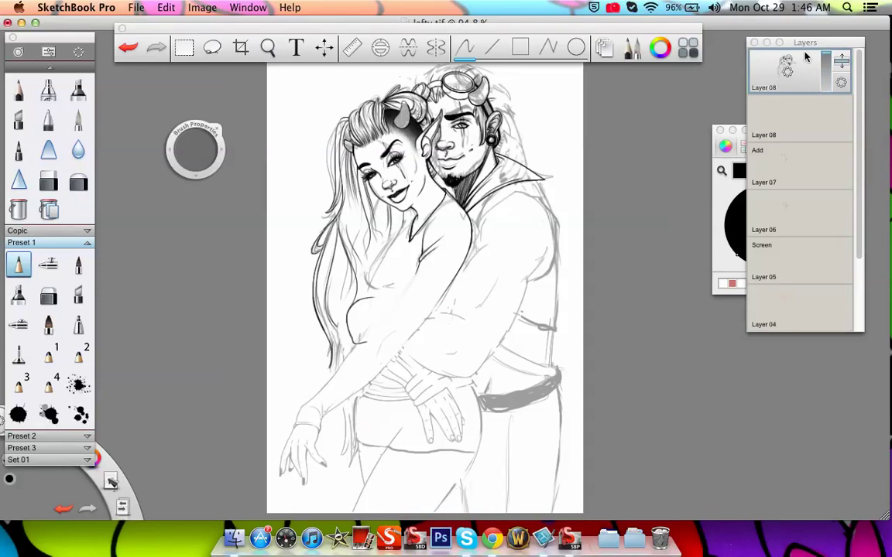
mouse_move(805, 58)
mouse_down()
mouse_move(824, 76)
mouse_move(822, 150)
mouse_move(752, 23)
mouse_move(754, 8)
mouse_up()
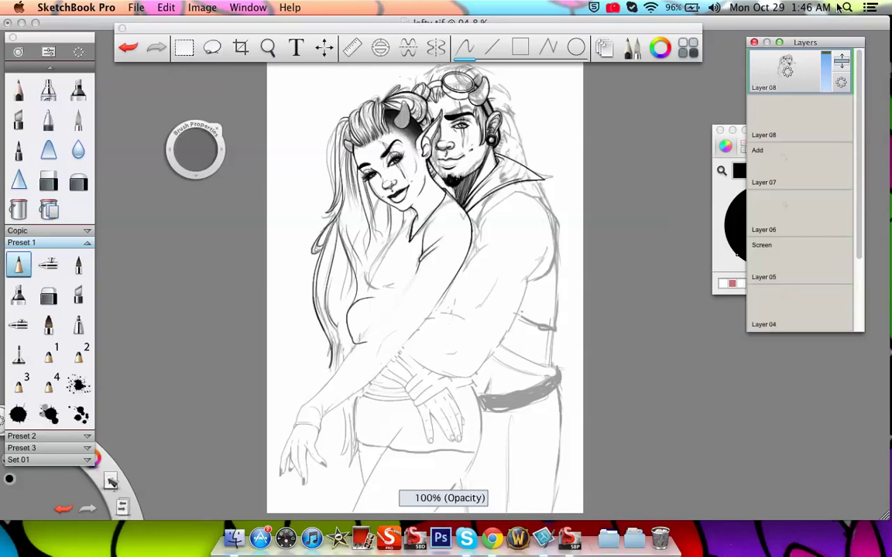
drag(860, 99, 859, 169)
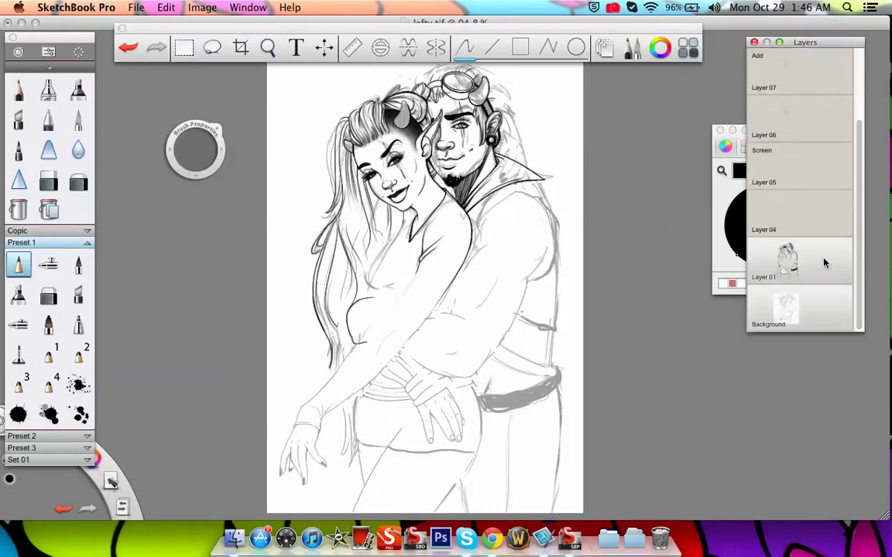
mouse_move(827, 250)
mouse_down()
mouse_move(828, 269)
mouse_move(728, 309)
mouse_up()
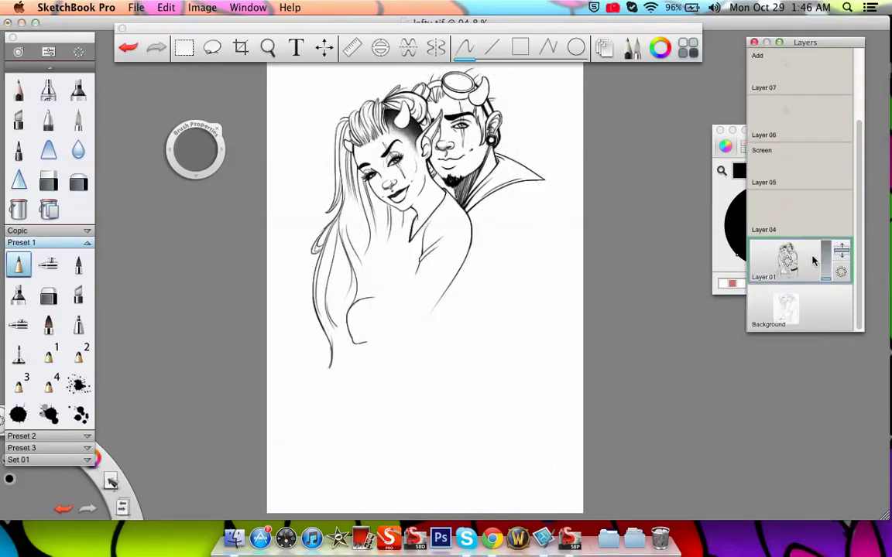
drag(859, 147, 864, 54)
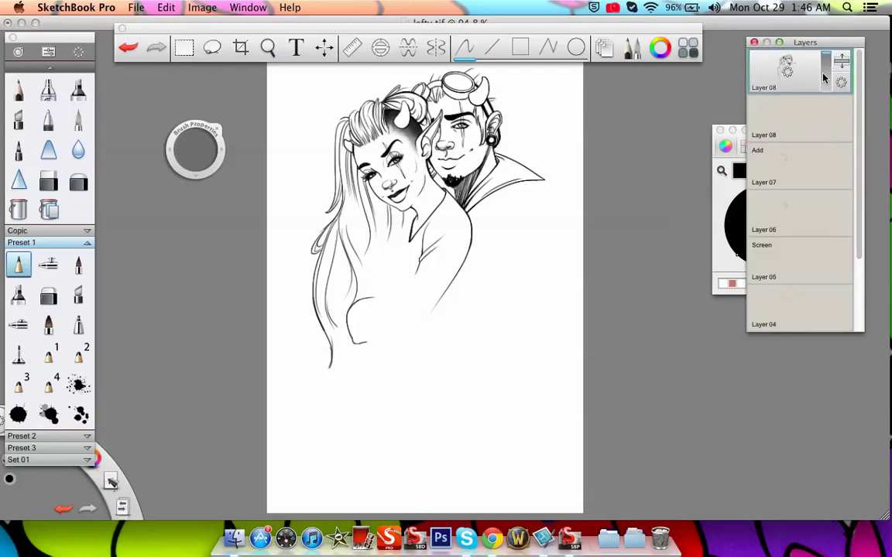
Show the flat skin colour on Layer 04 and lower its opacity to 0%.
scroll(857, 143, down, 3)
click(806, 226)
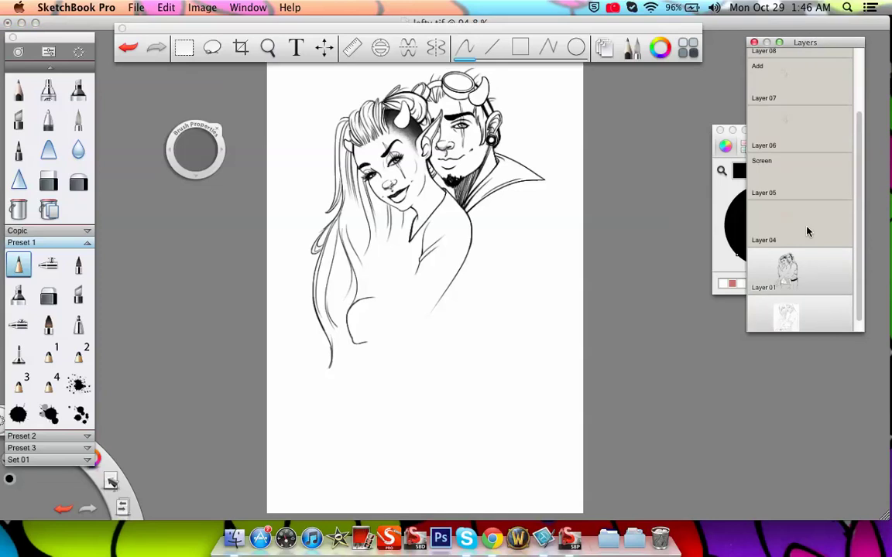
click(786, 222)
click(765, 229)
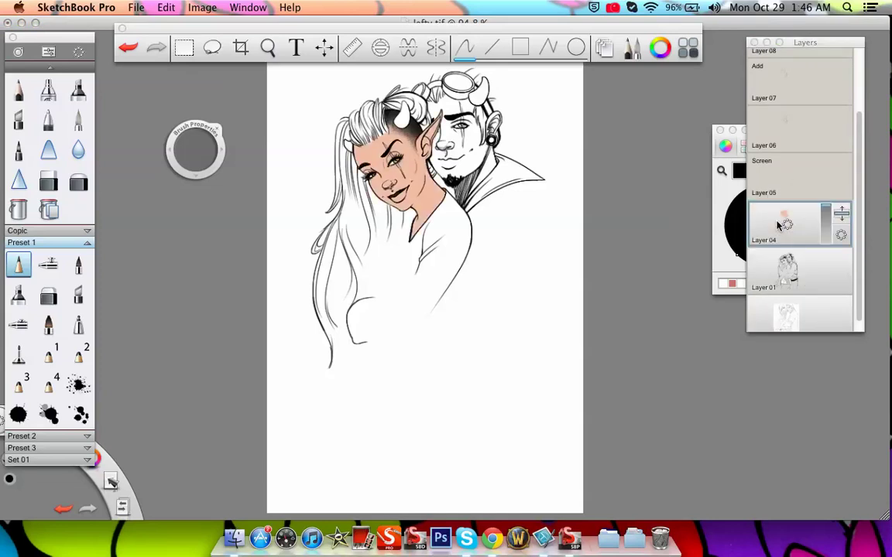
drag(806, 179, 809, 179)
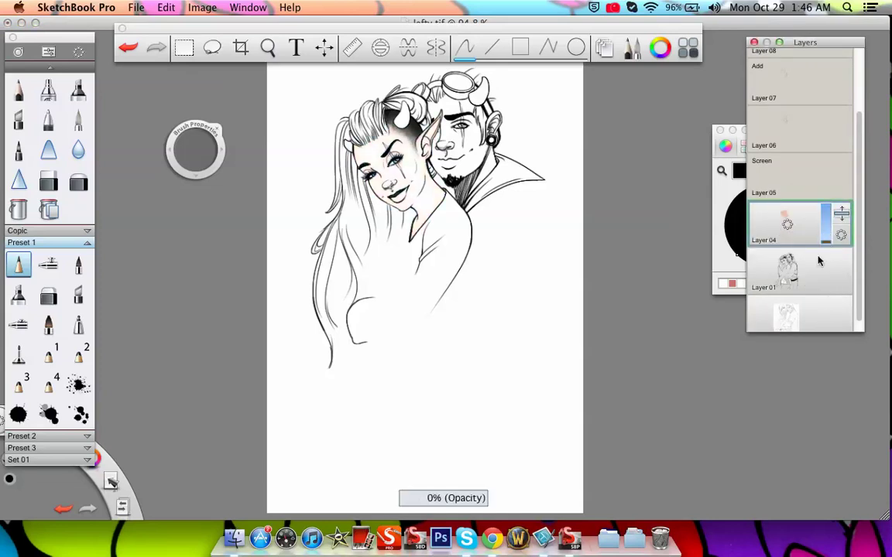
Show the hidden shading layers Layer 05, Layer 06 and Layer 07.
click(809, 180)
click(809, 180)
click(803, 133)
click(764, 147)
click(787, 82)
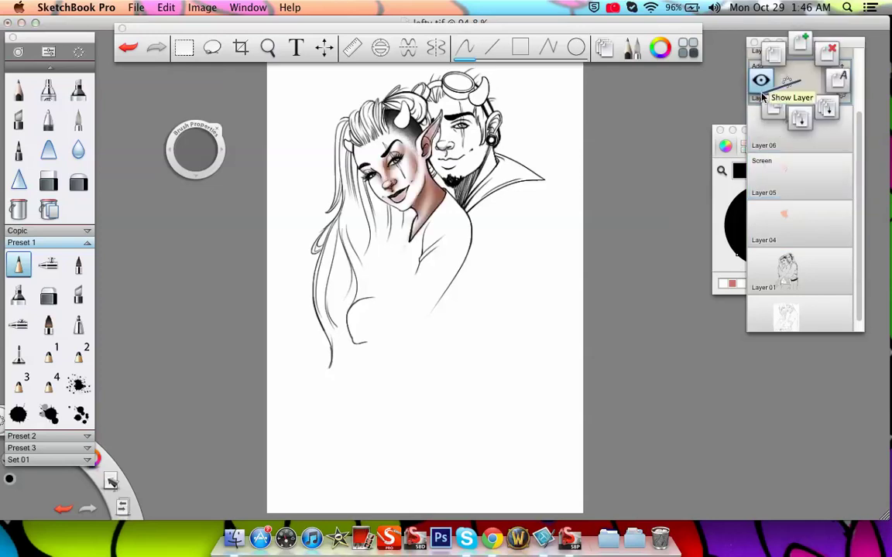
click(761, 80)
Fade Layers 06 and 07 to minimum opacity, and show the second Layer 08 and fade it to minimum as well.
click(802, 127)
drag(826, 128, 856, 150)
click(826, 92)
scroll(857, 150, up, 1)
click(798, 77)
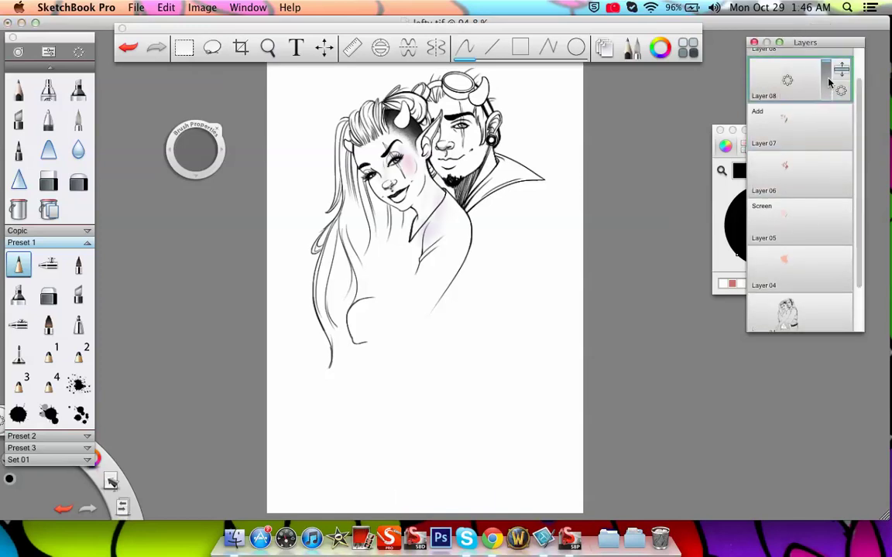
drag(826, 78, 830, 134)
scroll(840, 200, down, 2)
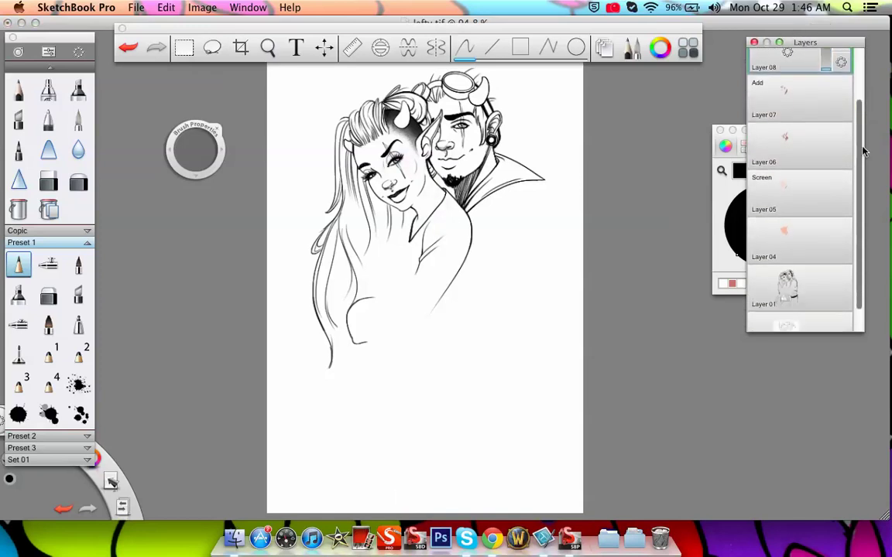
Zoom in on the two faces and raise Layer 04's opacity to 100%.
click(840, 199)
click(268, 48)
mouse_move(414, 289)
mouse_down()
mouse_move(403, 194)
mouse_move(422, 310)
mouse_move(442, 342)
mouse_move(422, 274)
mouse_move(439, 314)
mouse_move(434, 300)
mouse_up()
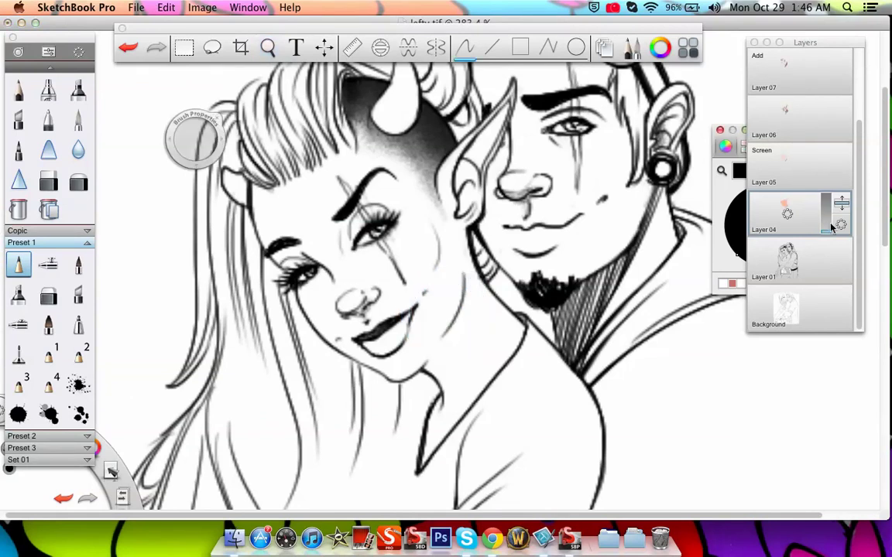
drag(829, 233, 827, 171)
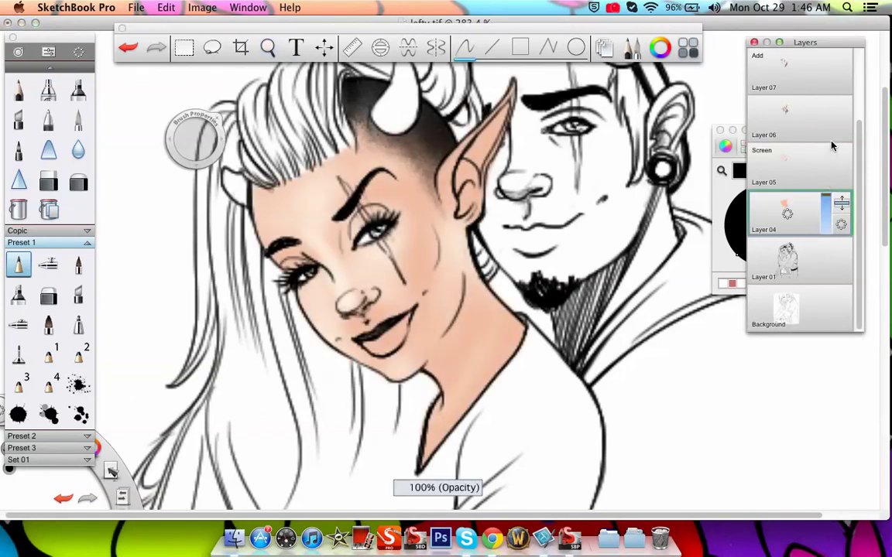
Lower the Screen-mode Layer 05 to 0% opacity, and make Layer 04 active with the eraser from Preset 1 selected.
click(835, 167)
drag(827, 166, 819, 251)
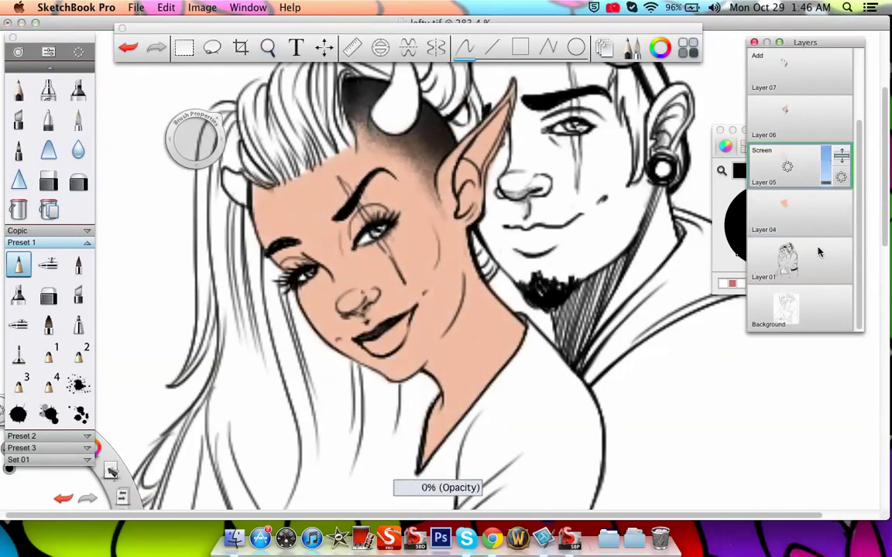
click(823, 217)
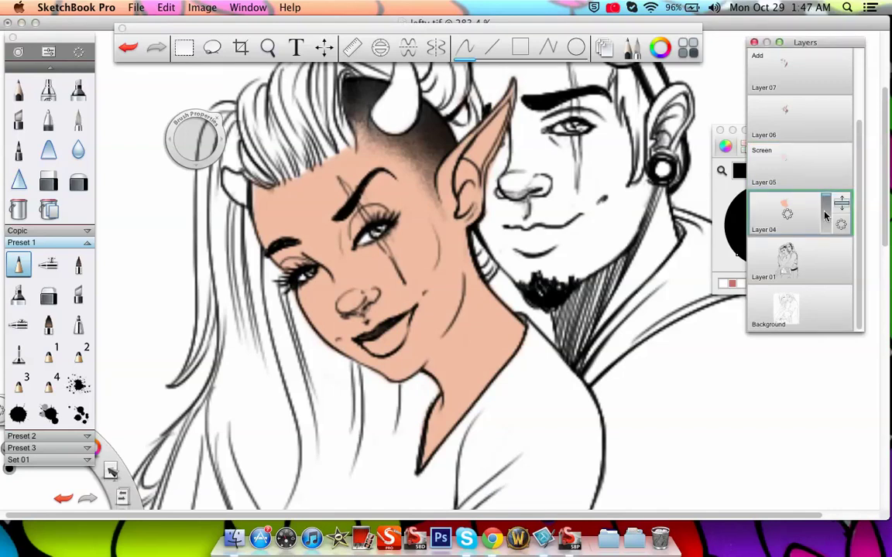
click(48, 297)
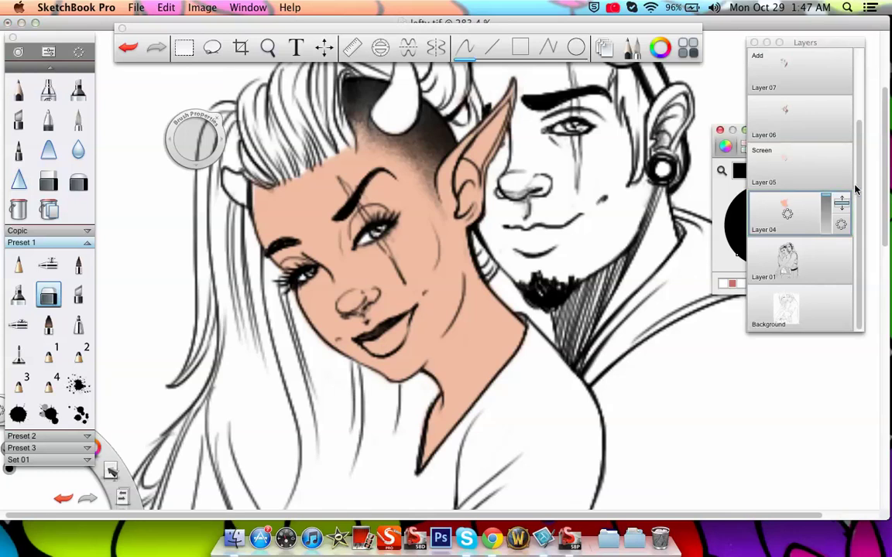
Raise the opacity of the Screen-mode Layer 05 to its maximum to bring in the skin highlights.
scroll(855, 189, up, 3)
click(827, 241)
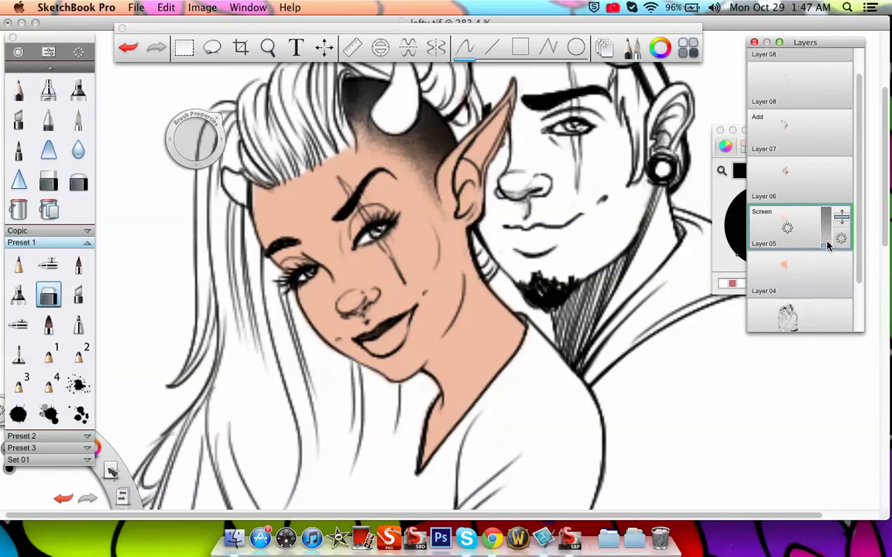
drag(827, 241, 826, 223)
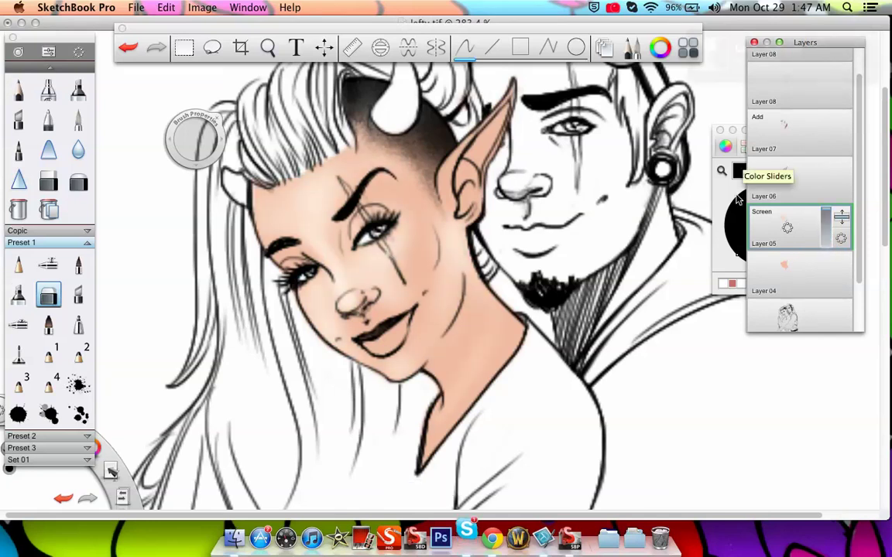
Move the Colors window clear of the layer list, and sample the woman's salmon skin tone into the colour swatches.
click(721, 193)
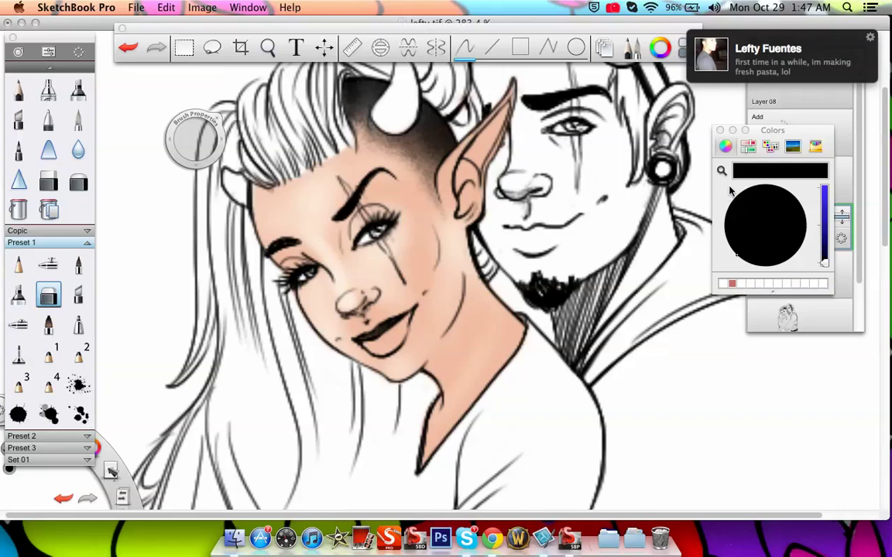
drag(805, 137, 699, 107)
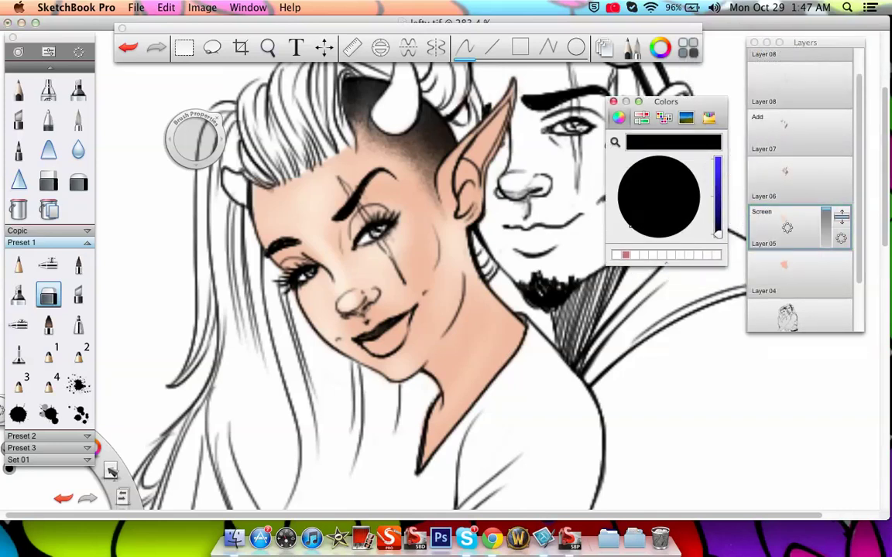
click(410, 192)
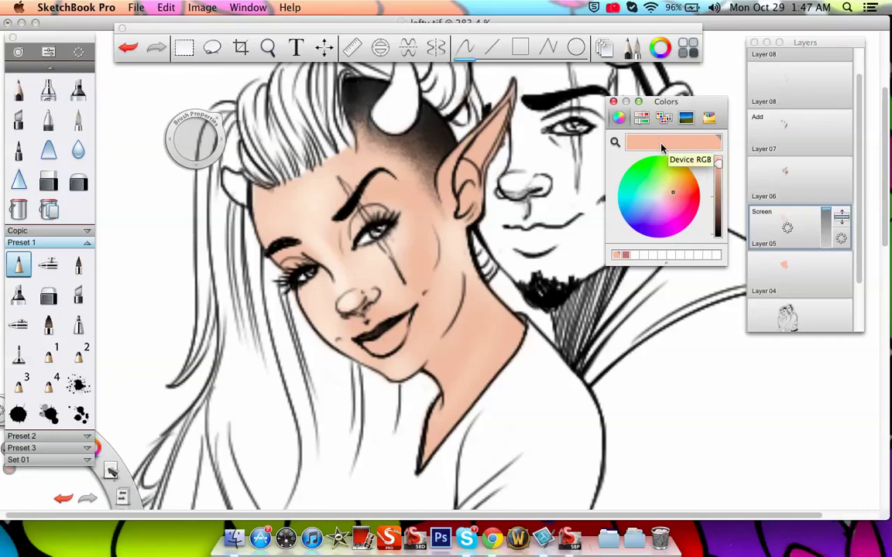
drag(673, 148, 662, 257)
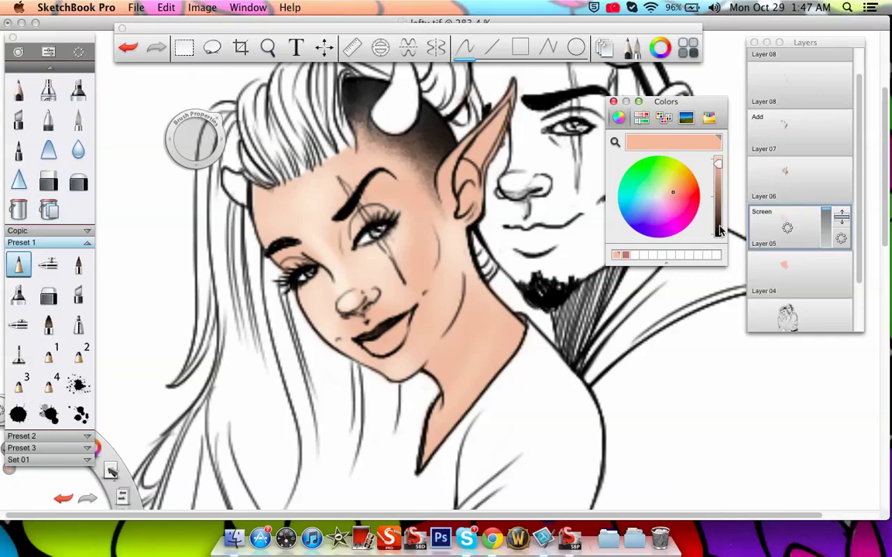
click(437, 360)
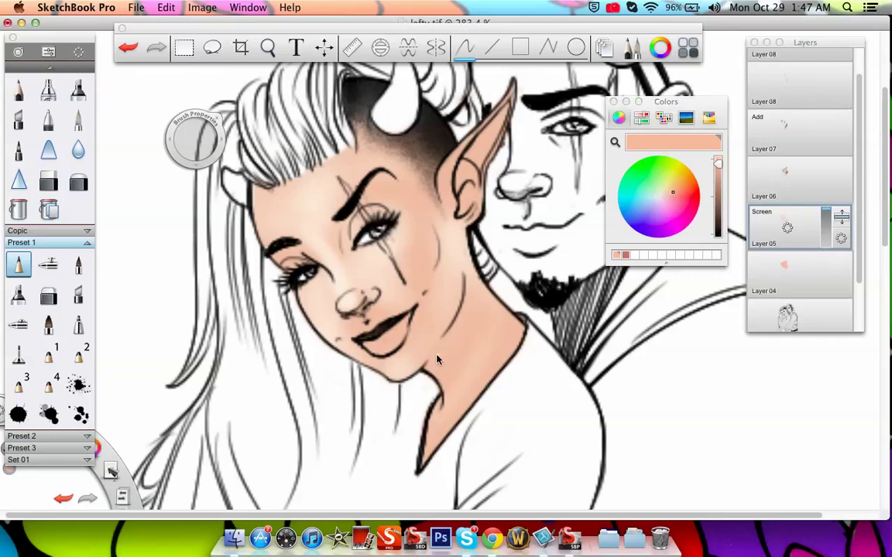
click(465, 536)
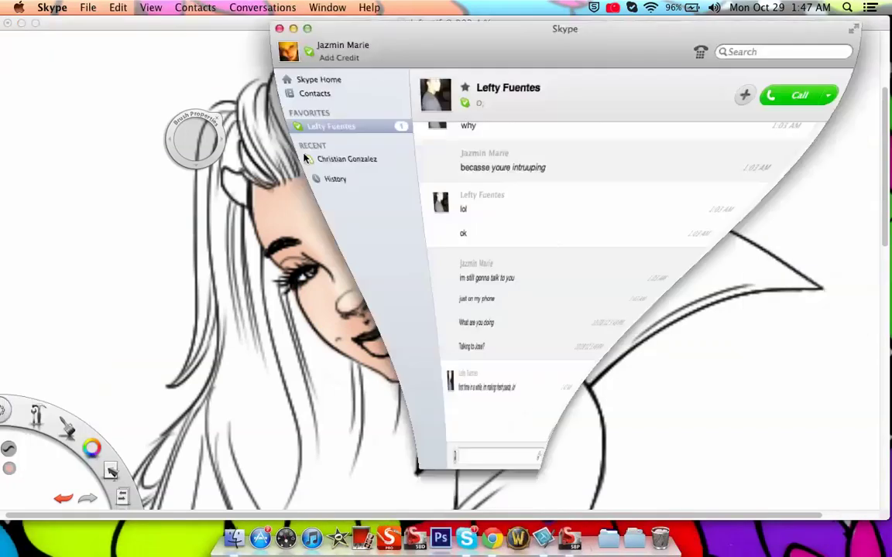
click(62, 9)
click(96, 197)
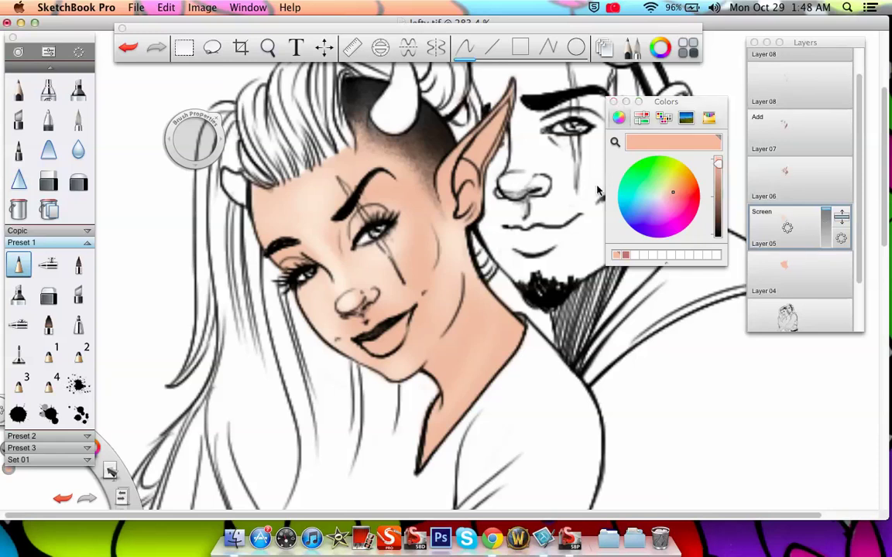
Try salmon strokes on the woman's cheek and brow on Layer 05 with the pencil and a resized airbrush, and undo them.
mouse_move(408, 195)
mouse_down()
mouse_move(414, 235)
mouse_move(401, 135)
mouse_move(420, 206)
mouse_move(418, 162)
mouse_move(416, 146)
mouse_move(427, 308)
mouse_up()
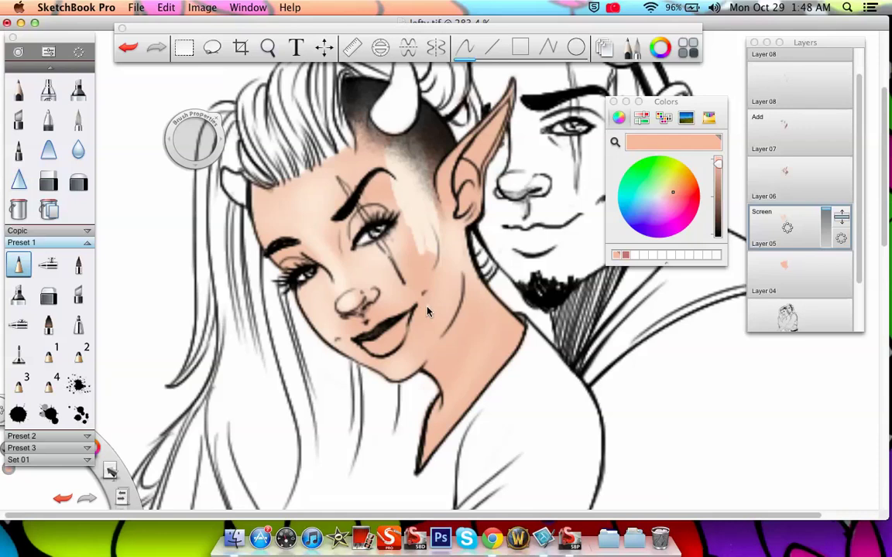
key(super+z)
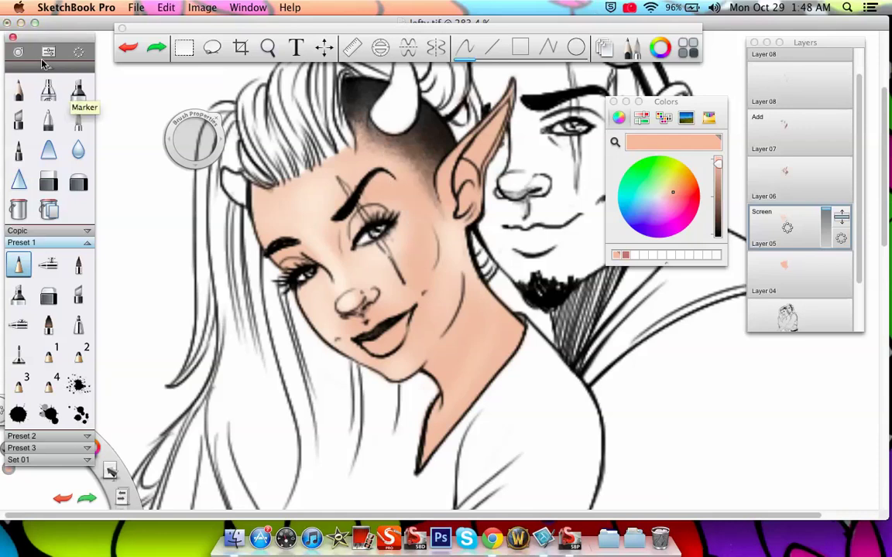
click(48, 91)
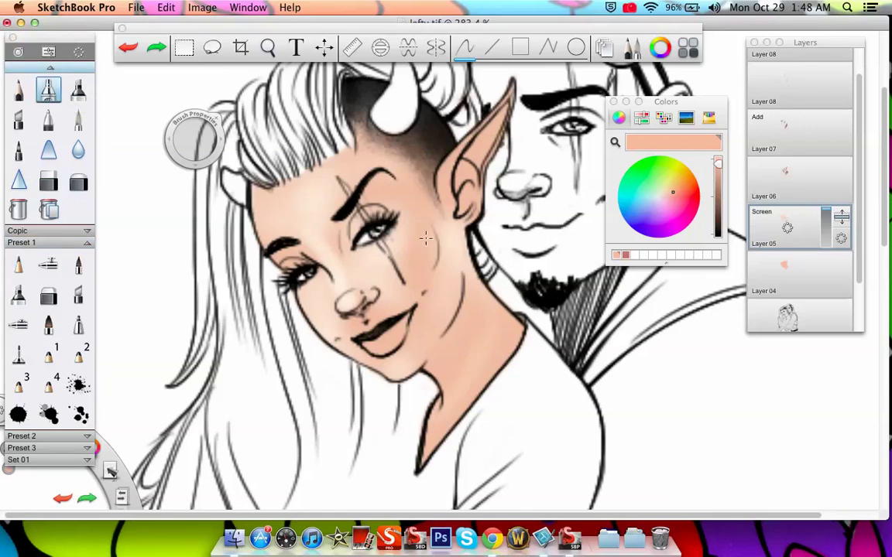
mouse_move(172, 129)
mouse_down()
mouse_move(158, 143)
mouse_move(200, 174)
mouse_up()
drag(349, 180, 394, 209)
key(super+z)
Try salmon airbrush strokes on the woman's neck and chin on Layer 05, and undo them.
drag(447, 403, 438, 433)
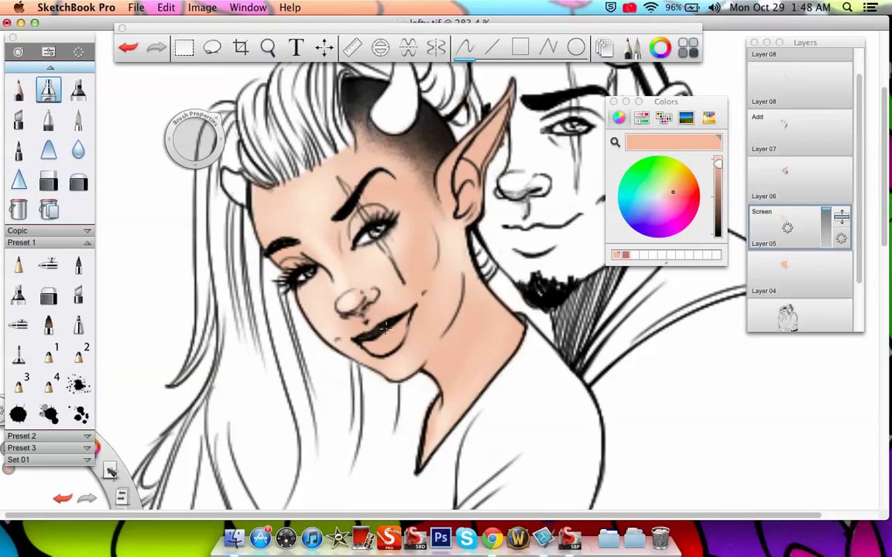
click(48, 265)
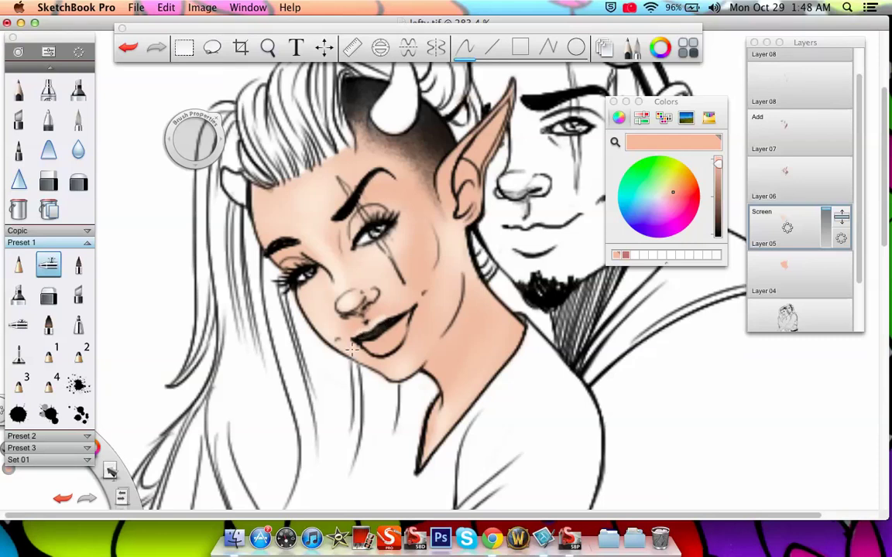
key(super+z)
key(super+z)
Make Layer 06 active and raise its opacity to the maximum to bring in the darker skin shading.
click(827, 224)
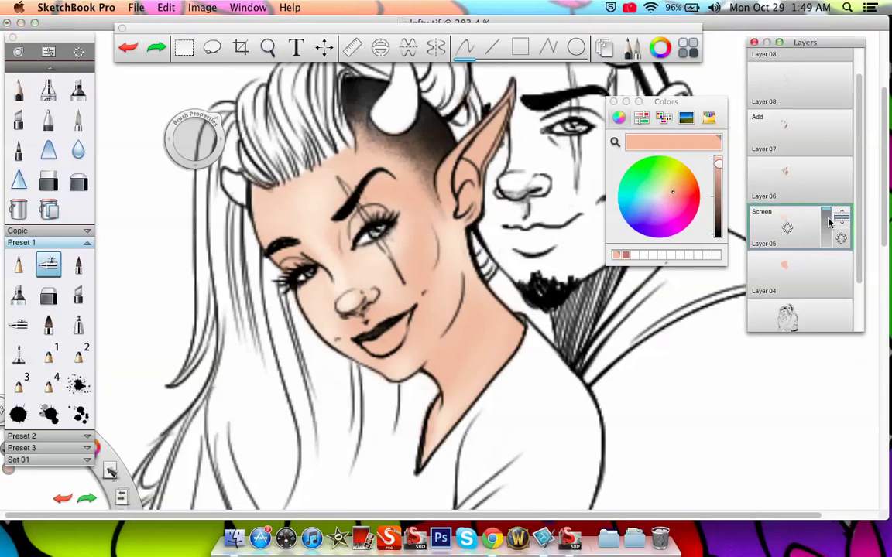
drag(827, 224, 836, 129)
click(822, 179)
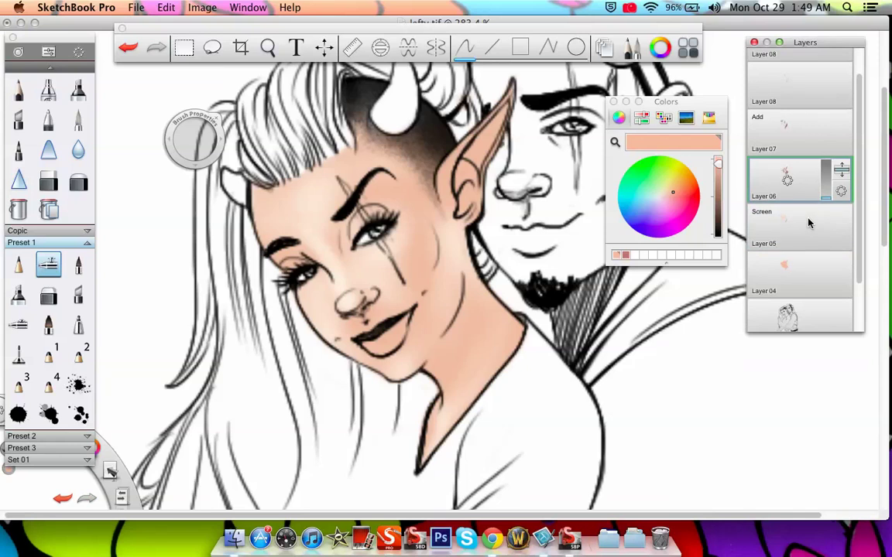
click(826, 178)
drag(825, 199, 829, 148)
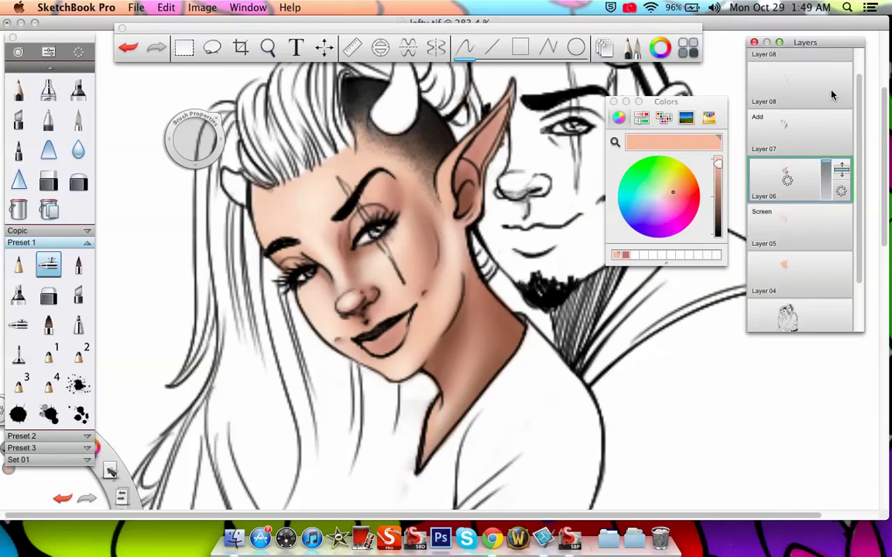
Pick the saved dusty-rose swatch and airbrush a soft tint along the woman's forehead and temple on Layer 06.
click(658, 102)
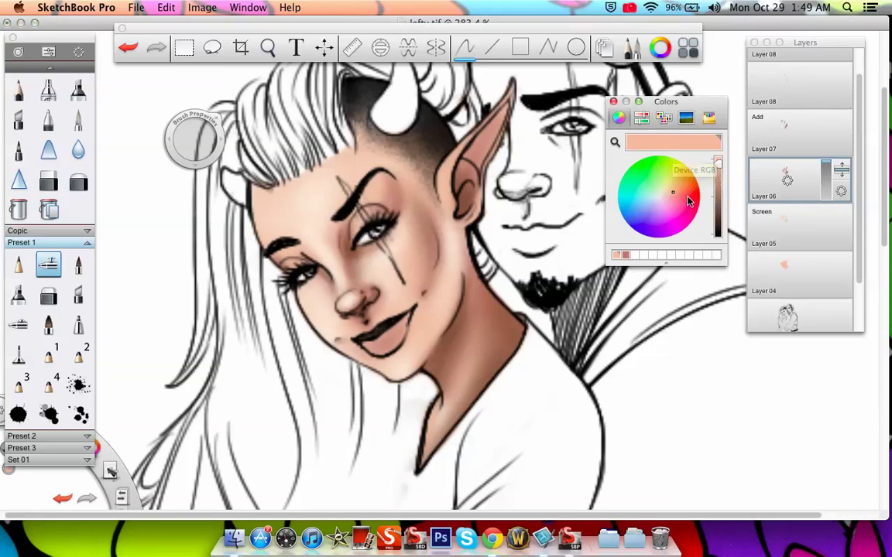
click(717, 180)
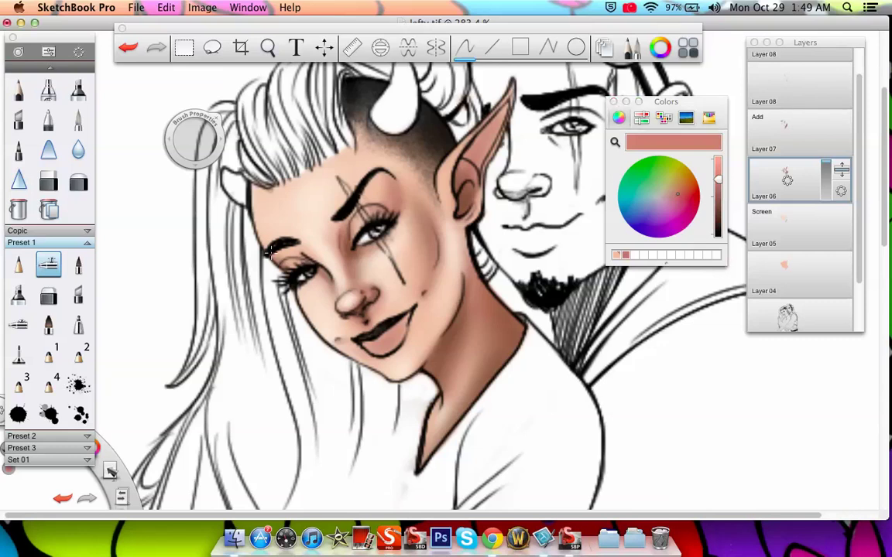
click(625, 257)
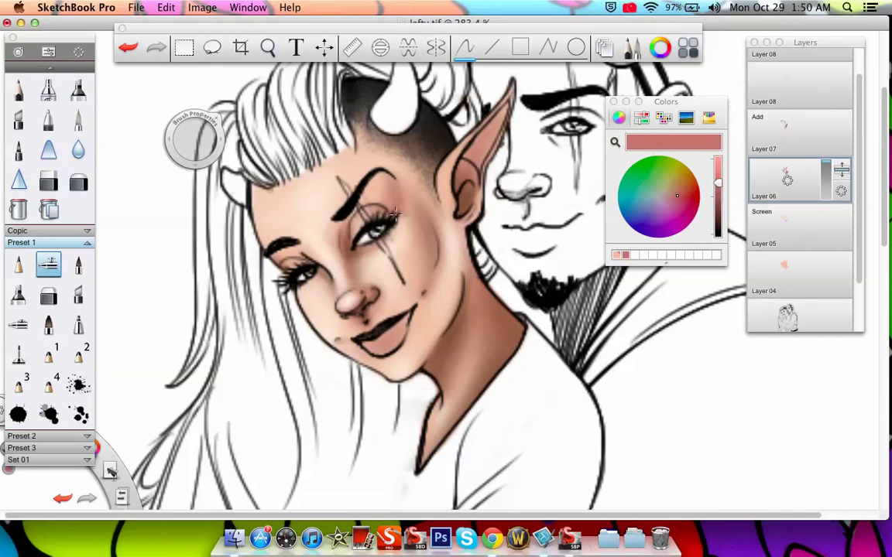
click(48, 91)
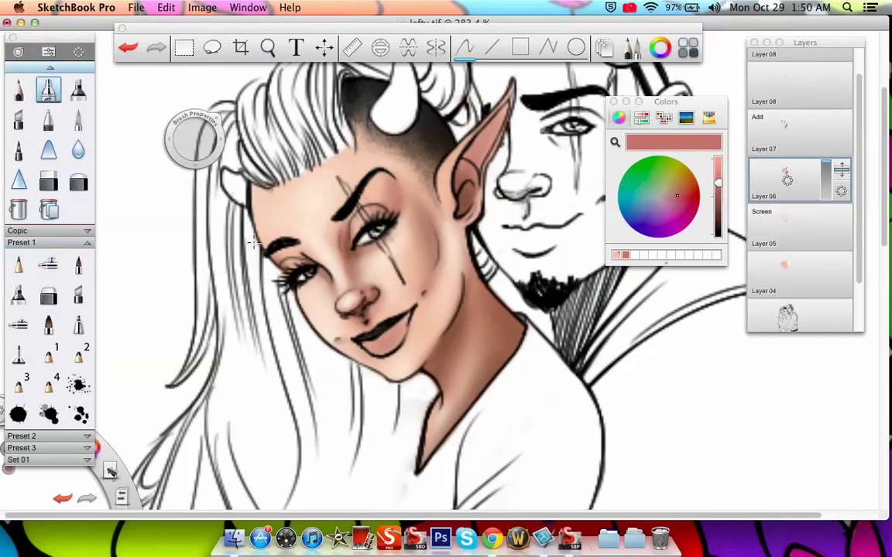
drag(191, 137, 201, 150)
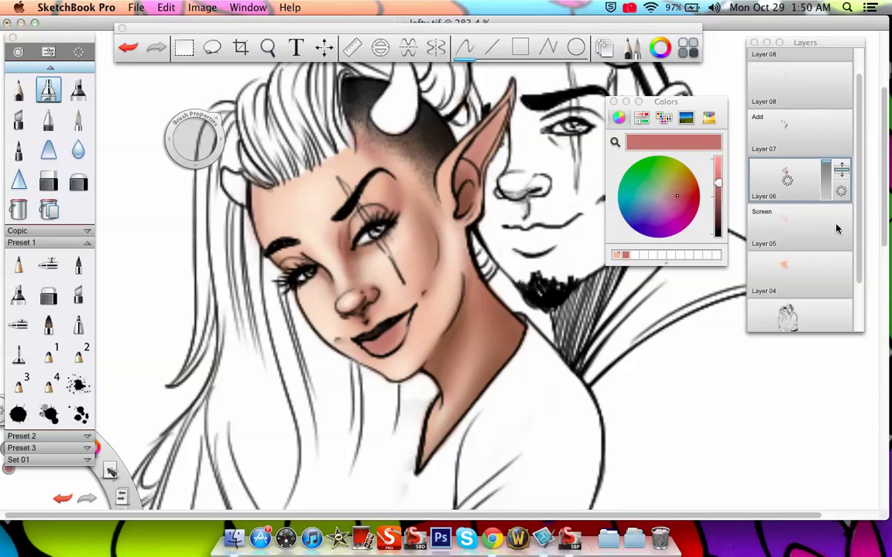
Make the Screen-mode Layer 05 active and tint the woman's lower lip with the Preset 1 airbrush.
click(799, 231)
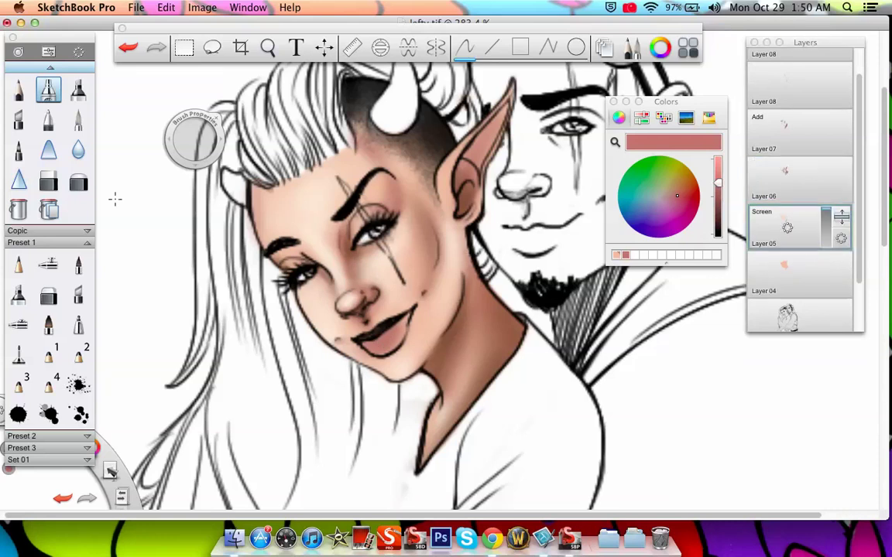
click(48, 264)
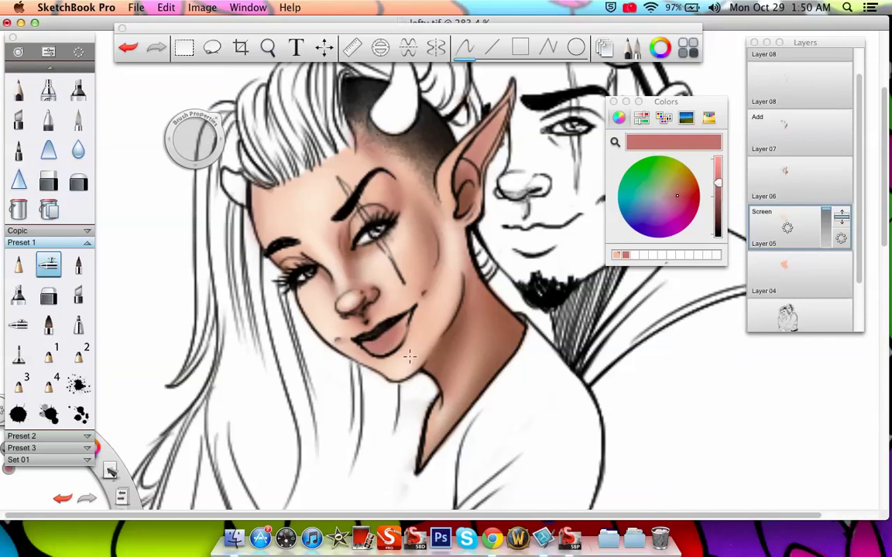
Try erasing the lower-lip colour on Layer 06 with the Preset 1 eraser, and step back and forth through the change.
click(786, 176)
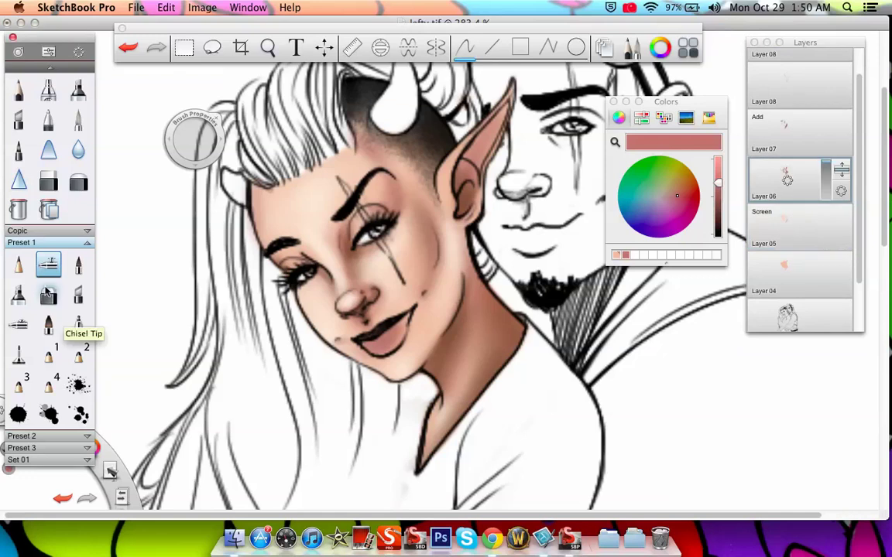
click(48, 296)
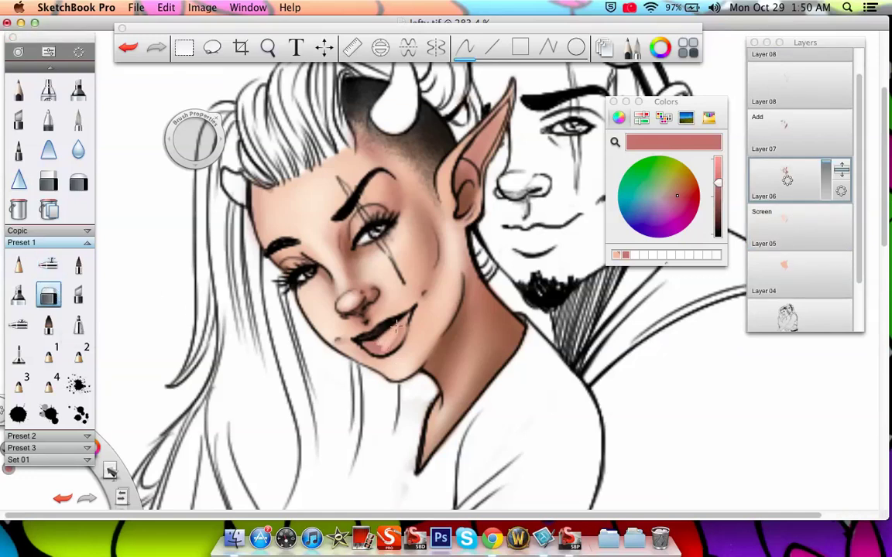
mouse_move(402, 324)
mouse_down()
mouse_move(356, 303)
mouse_move(334, 314)
mouse_move(378, 351)
mouse_up()
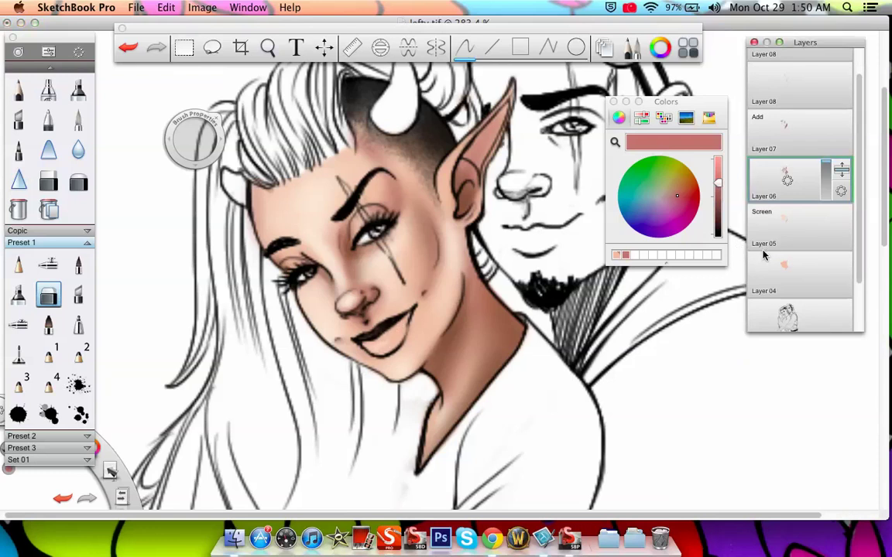
key(super+z)
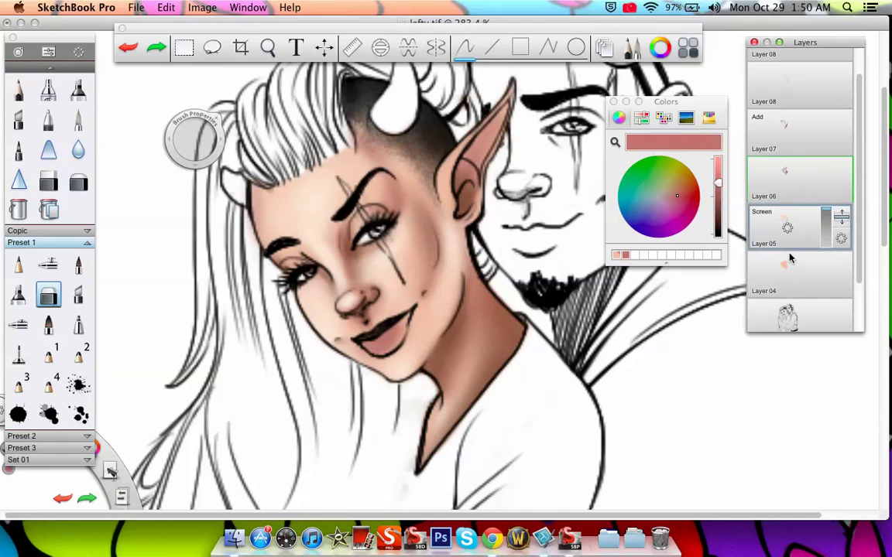
key(super+shift+z)
Make the Add-mode Layer 07 active and raise its opacity to the maximum to bring in the warm glow on the skin.
click(823, 190)
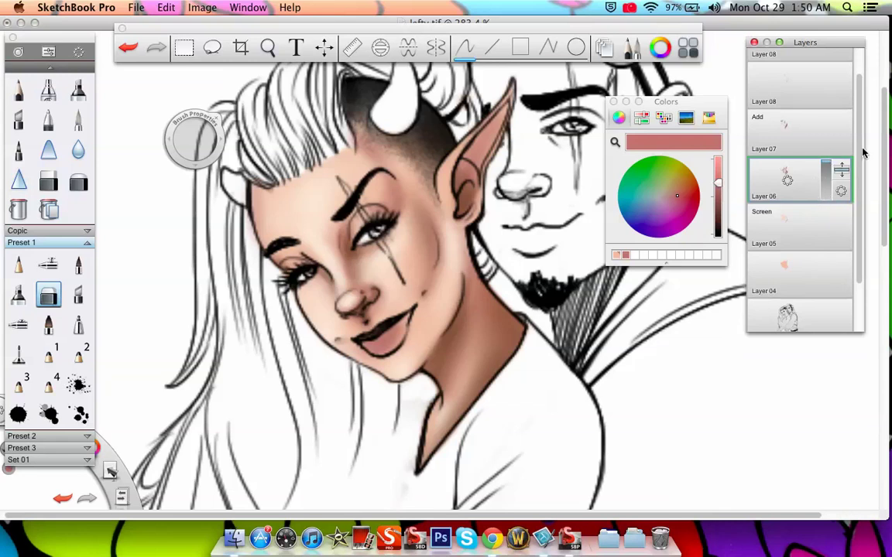
scroll(851, 151, up, 2)
click(839, 148)
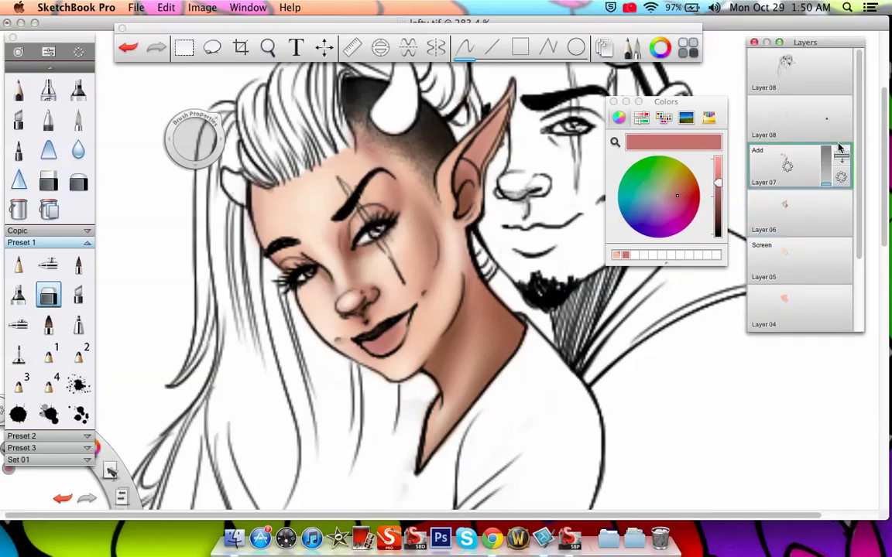
click(837, 211)
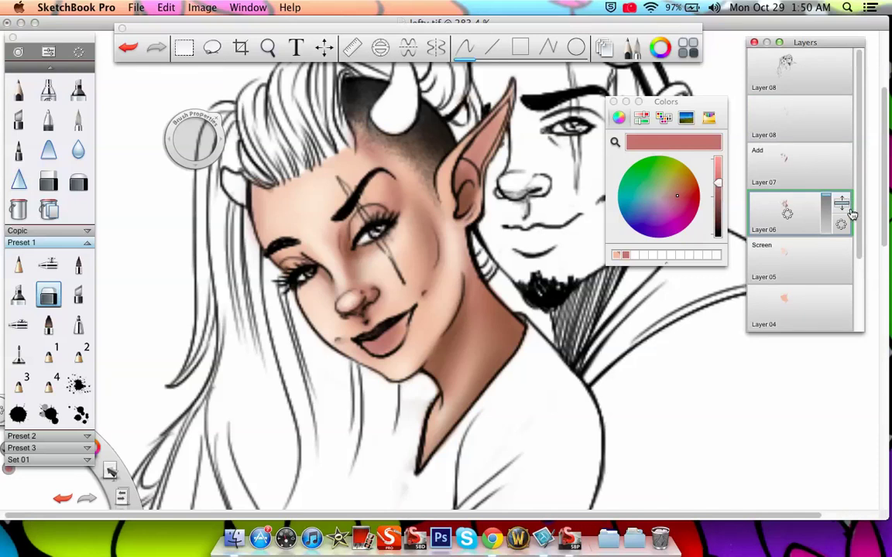
click(823, 186)
click(822, 189)
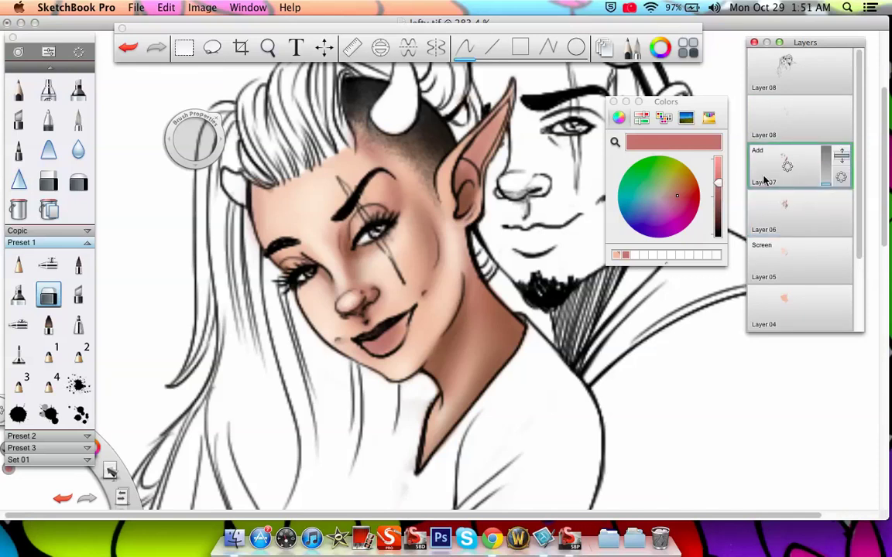
drag(825, 180, 836, 116)
drag(831, 177, 827, 165)
drag(830, 156, 836, 124)
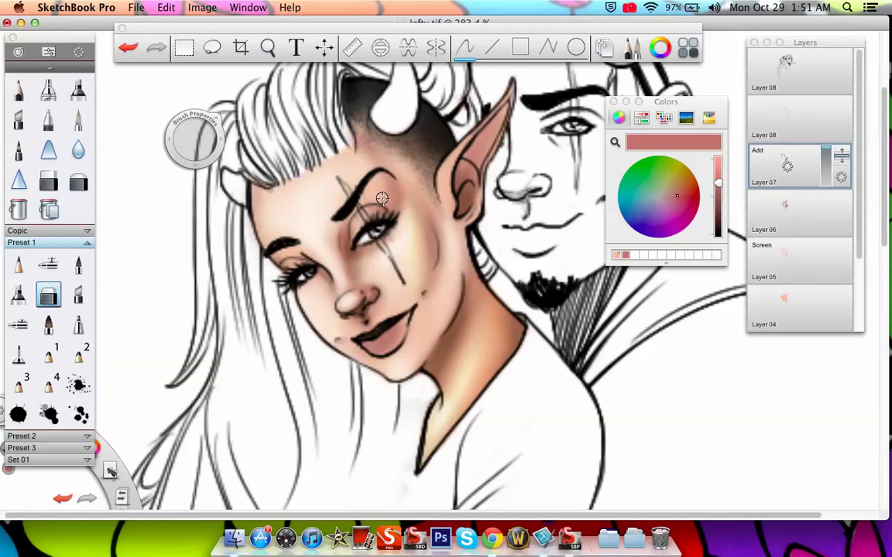
Raise the opacity of the blush Layer 08 above Layer 07 to the maximum, and erase its lilac spill from the woman's shirt.
click(831, 122)
drag(830, 136, 733, 27)
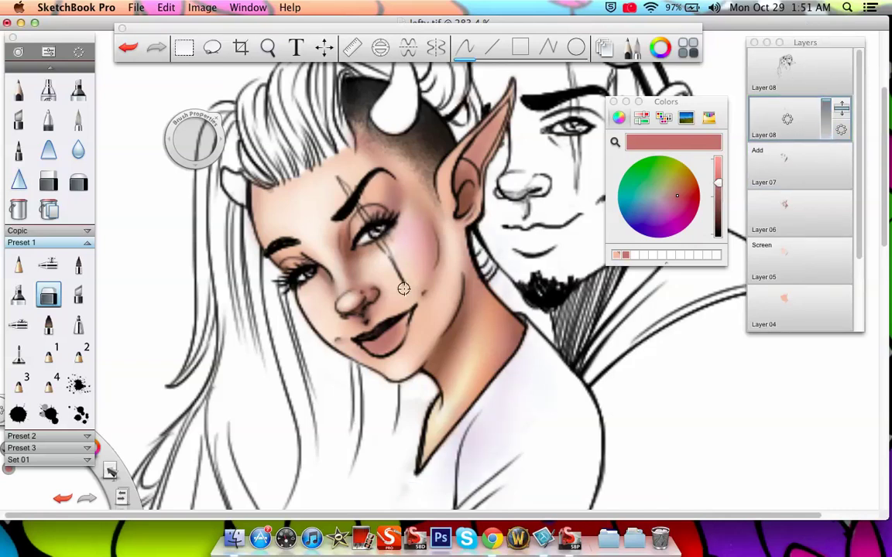
drag(823, 115, 754, 31)
drag(837, 116, 827, 74)
mouse_move(442, 425)
mouse_down()
mouse_move(433, 391)
mouse_move(436, 475)
mouse_move(510, 375)
mouse_up()
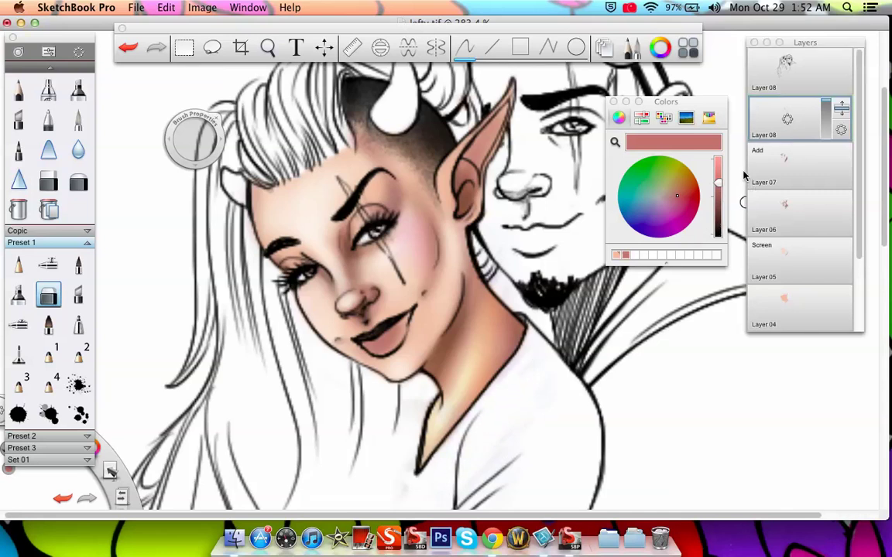
mouse_move(840, 109)
mouse_down()
mouse_move(823, 93)
mouse_move(826, 255)
mouse_move(820, 47)
mouse_move(822, 232)
mouse_move(774, 83)
mouse_move(827, 59)
mouse_up()
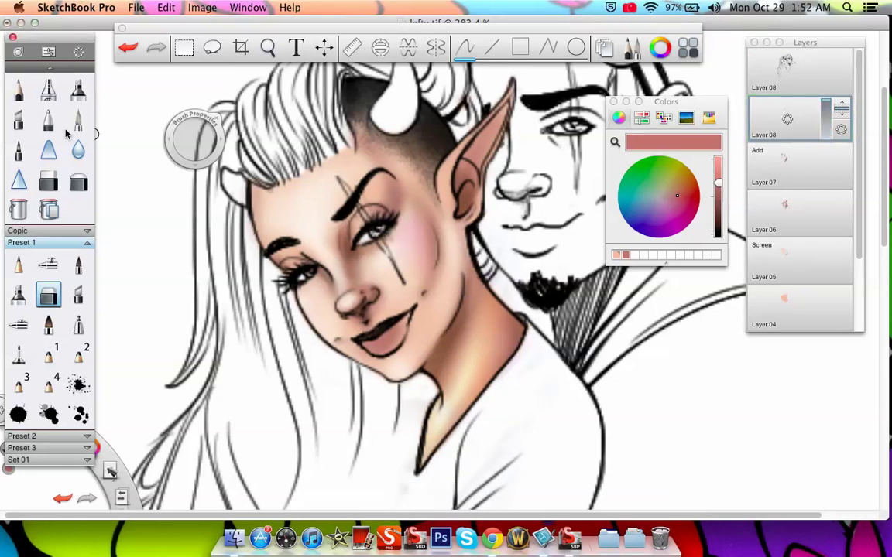
Soften the cheek blush on the active Layer 08 with the soft eraser, and reduce the layer's opacity partway.
click(48, 91)
click(48, 296)
drag(172, 137, 190, 138)
click(78, 182)
mouse_move(393, 257)
mouse_down()
mouse_move(408, 249)
mouse_move(438, 298)
mouse_move(410, 243)
mouse_move(419, 314)
mouse_up()
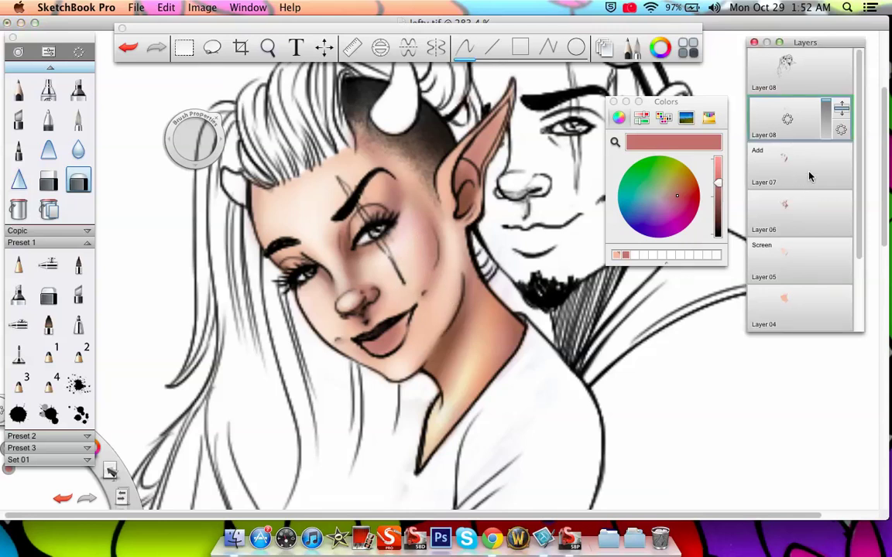
drag(829, 113, 833, 85)
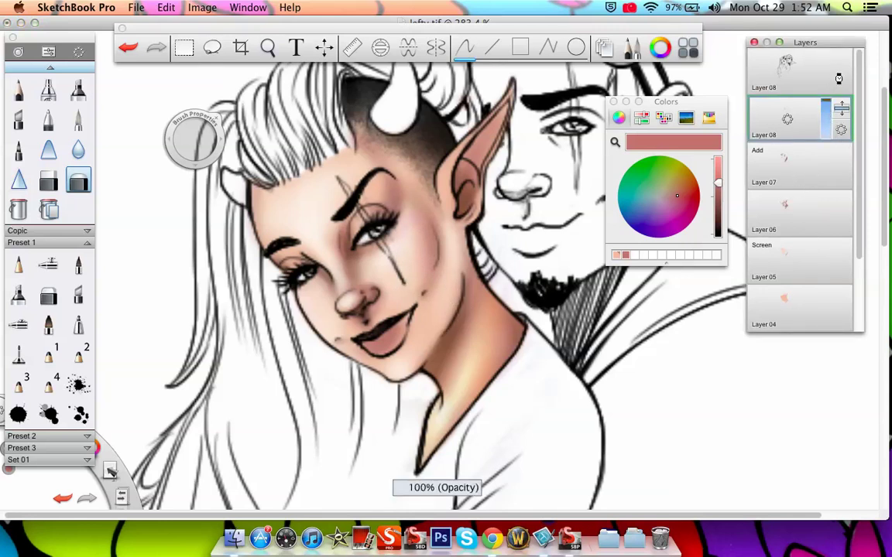
drag(835, 85, 838, 132)
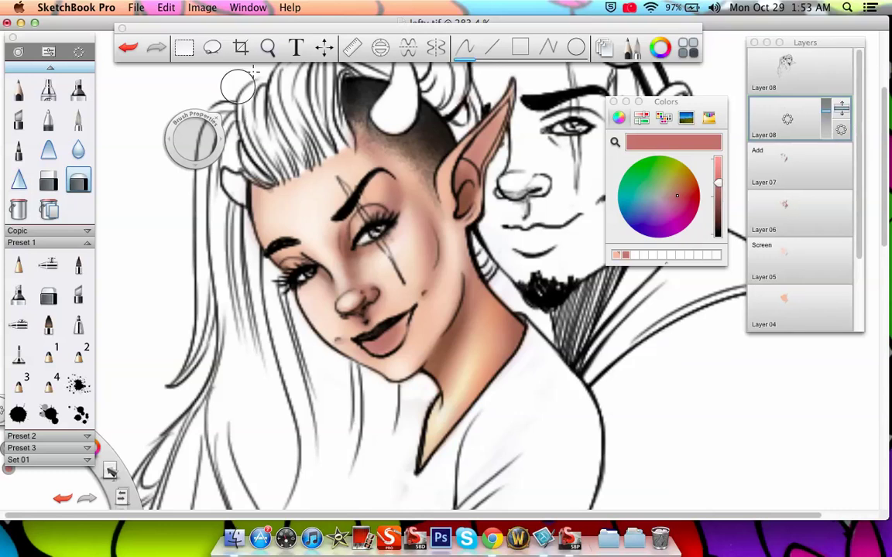
Add a new layer above the blush layer and set its blend mode to Screen.
click(268, 47)
mouse_move(318, 215)
mouse_down()
mouse_move(339, 282)
mouse_move(309, 325)
mouse_move(356, 310)
mouse_move(374, 332)
mouse_up()
key(space)
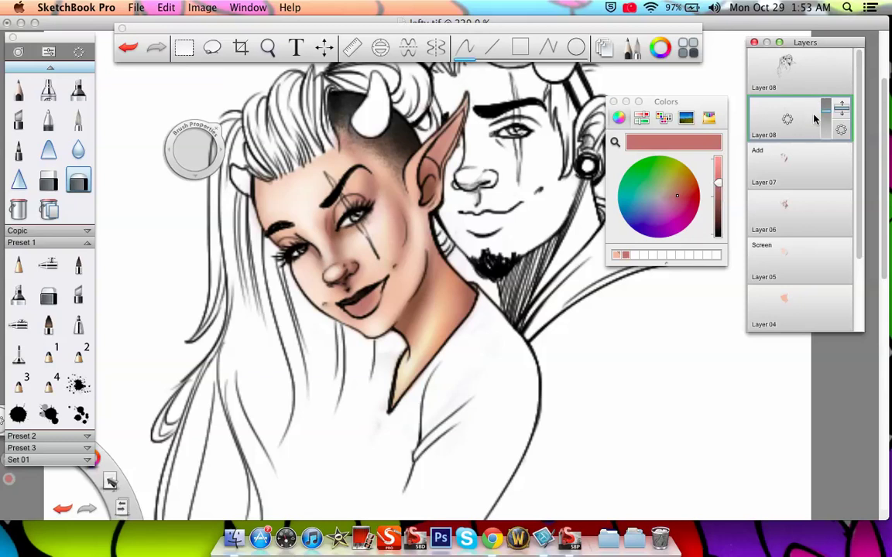
drag(807, 101, 816, 99)
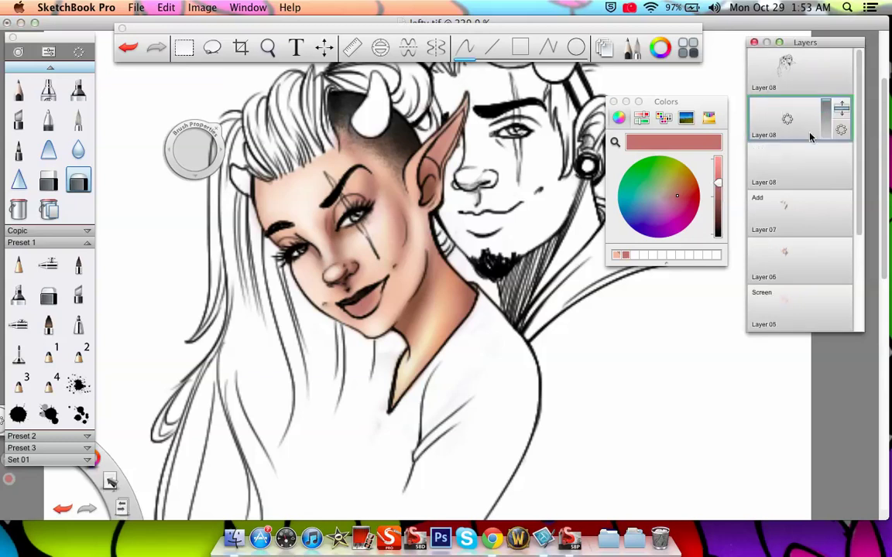
mouse_move(841, 130)
mouse_down()
mouse_move(814, 113)
mouse_move(803, 143)
mouse_move(812, 172)
mouse_move(843, 184)
mouse_move(844, 166)
mouse_move(812, 152)
mouse_move(810, 114)
mouse_up()
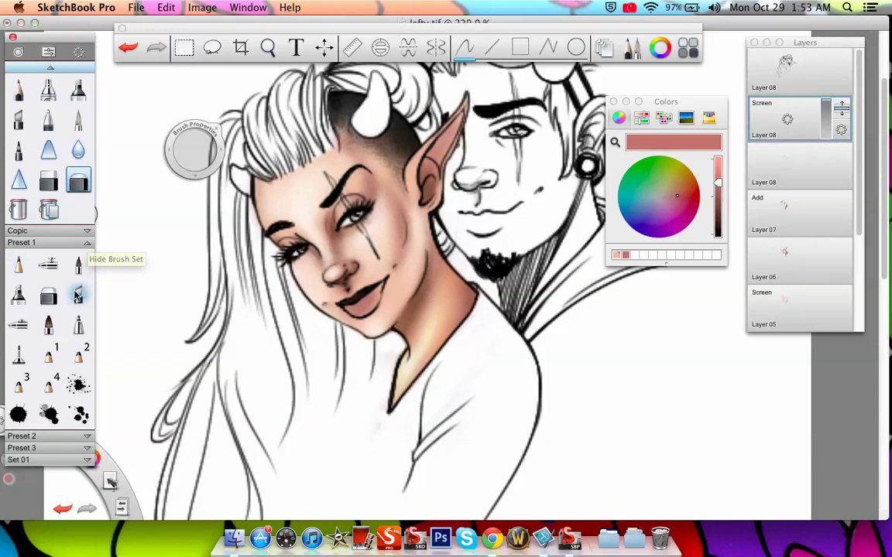
Try pink brush strokes across the woman's face on the active Screen layer, and undo them.
click(48, 295)
key(e)
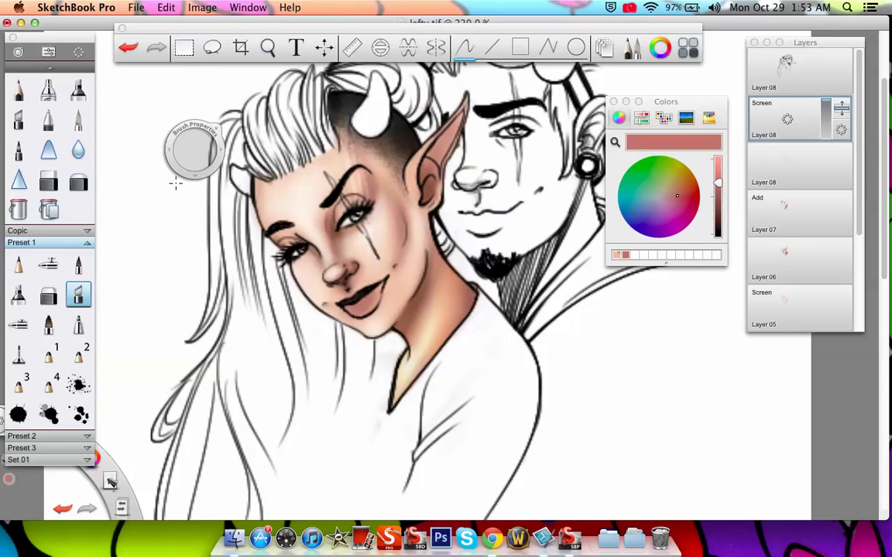
click(48, 91)
key(super+z)
mouse_move(369, 198)
mouse_down()
mouse_move(378, 165)
mouse_move(367, 229)
mouse_move(381, 239)
mouse_move(374, 176)
mouse_move(378, 227)
mouse_up()
mouse_move(372, 145)
mouse_down()
mouse_move(372, 211)
mouse_move(360, 148)
mouse_move(370, 243)
mouse_move(355, 156)
mouse_up()
mouse_move(353, 209)
mouse_down()
mouse_move(356, 232)
mouse_move(352, 163)
mouse_move(361, 224)
mouse_move(408, 272)
mouse_up()
key(super+z)
key(super+shift+z)
key(super+z)
Try airbrushing a broad dusty pink glow over the woman's face and neck on the Screen layer with a larger brush, and undo it.
drag(193, 174, 202, 174)
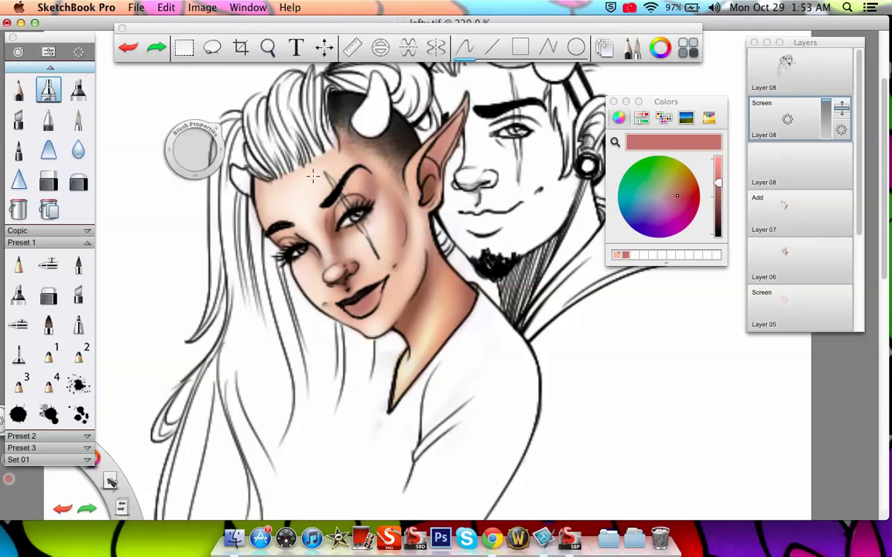
mouse_move(394, 161)
mouse_down()
mouse_move(310, 248)
mouse_move(333, 267)
mouse_move(387, 263)
mouse_move(436, 278)
mouse_move(391, 325)
mouse_up()
drag(422, 263, 398, 313)
mouse_move(403, 131)
mouse_down()
mouse_move(383, 178)
mouse_move(372, 157)
mouse_move(387, 174)
mouse_up()
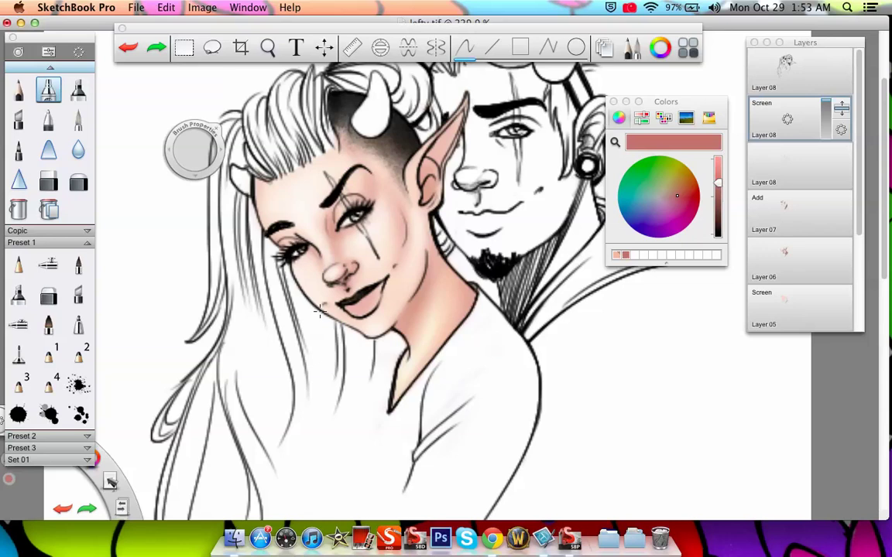
drag(490, 262, 542, 317)
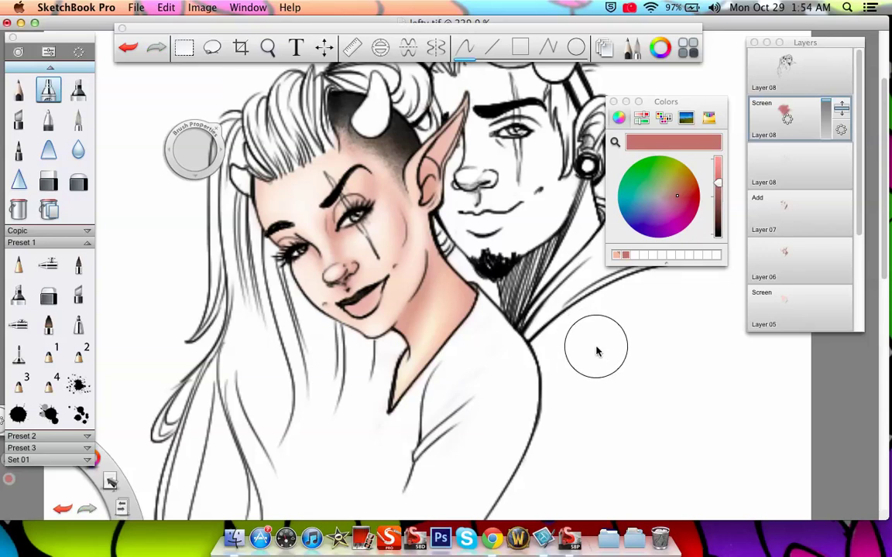
key(super+z)
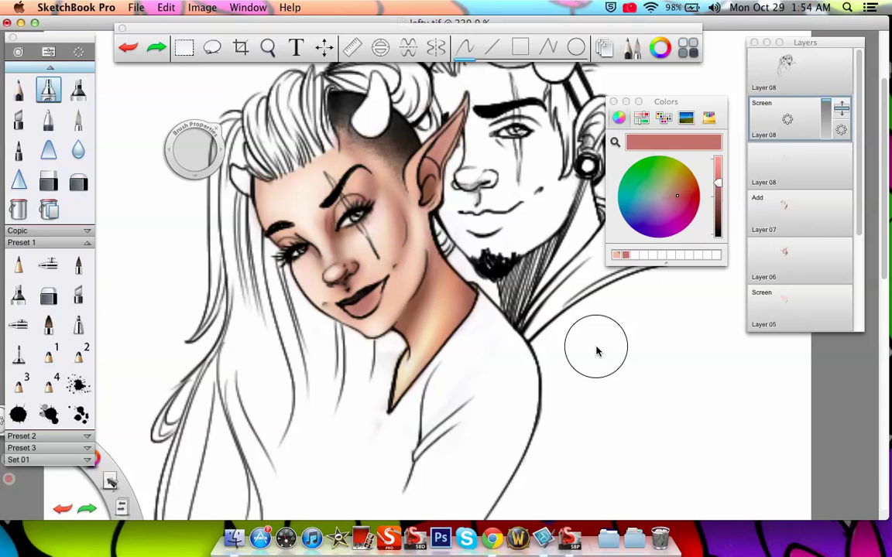
Airbrush small, fine highlights on the woman's face and ear on the Screen layer, undoing unwanted strokes.
click(796, 142)
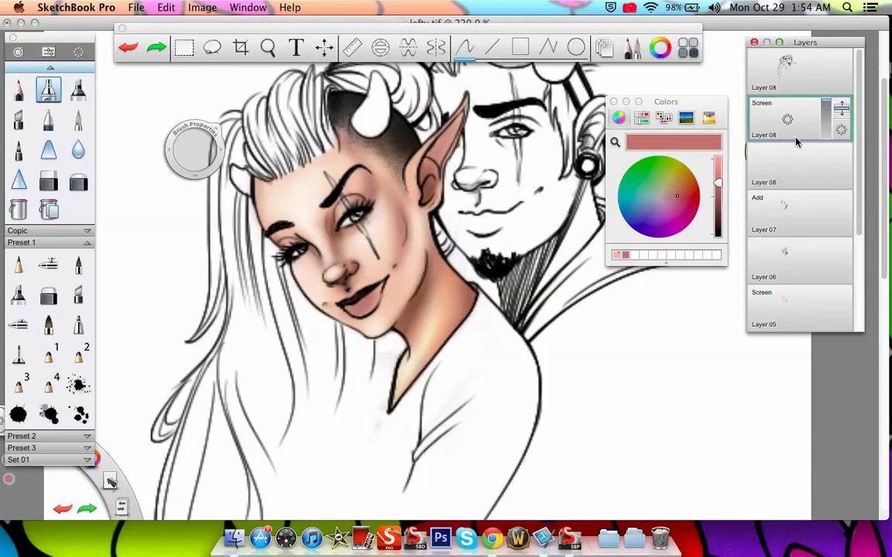
click(48, 265)
drag(294, 248, 307, 243)
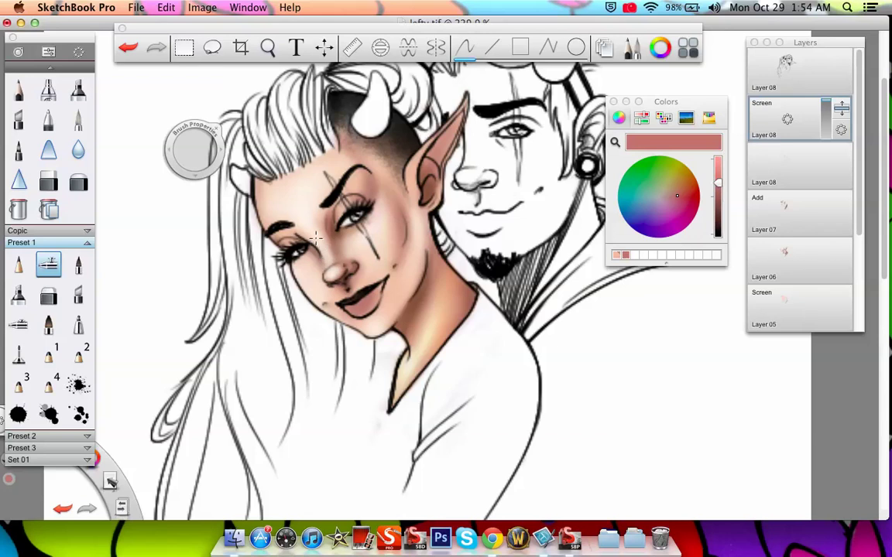
drag(189, 160, 189, 155)
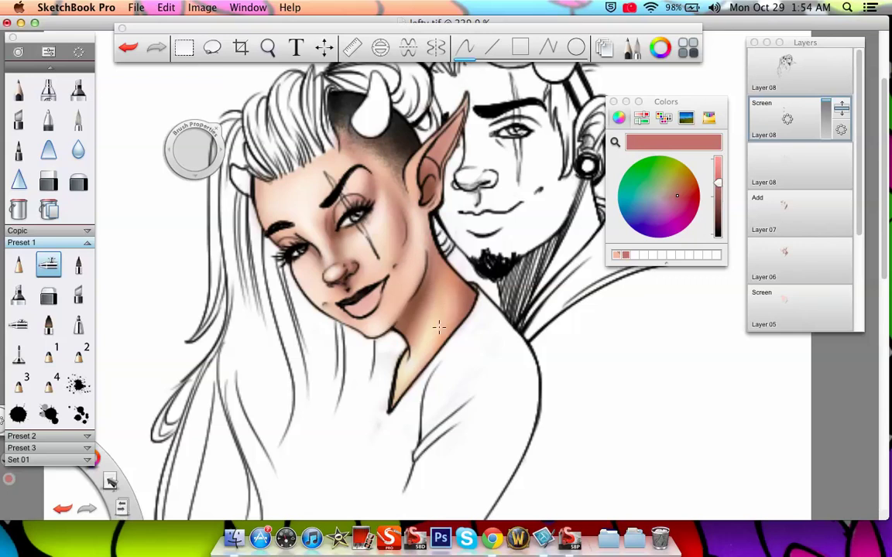
key(super+z)
key(super+z)
drag(424, 143, 412, 162)
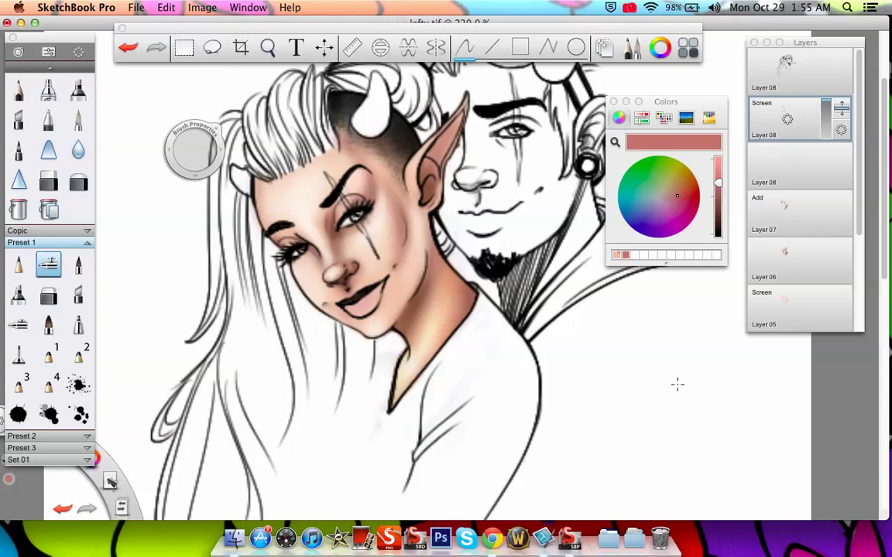
Try merging the Screen layer and the layers beneath it down into Layer 06, and undo the merges.
click(268, 47)
mouse_move(434, 259)
mouse_down()
mouse_move(414, 377)
mouse_move(407, 368)
mouse_move(463, 270)
mouse_move(535, 342)
mouse_move(549, 317)
mouse_move(562, 317)
mouse_move(569, 333)
mouse_move(542, 372)
mouse_move(562, 355)
mouse_move(537, 313)
mouse_up()
drag(518, 255, 527, 231)
scroll(861, 174, down, 3)
scroll(846, 82, up, 5)
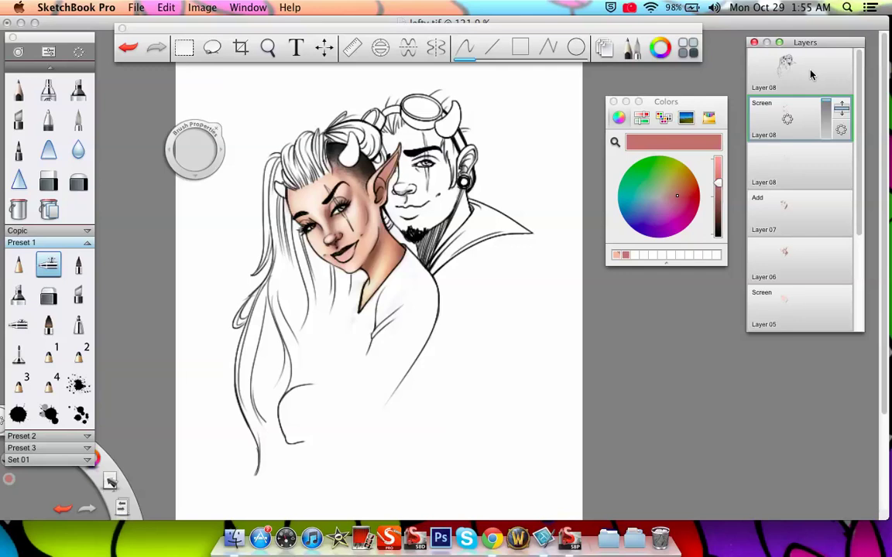
click(787, 118)
click(802, 174)
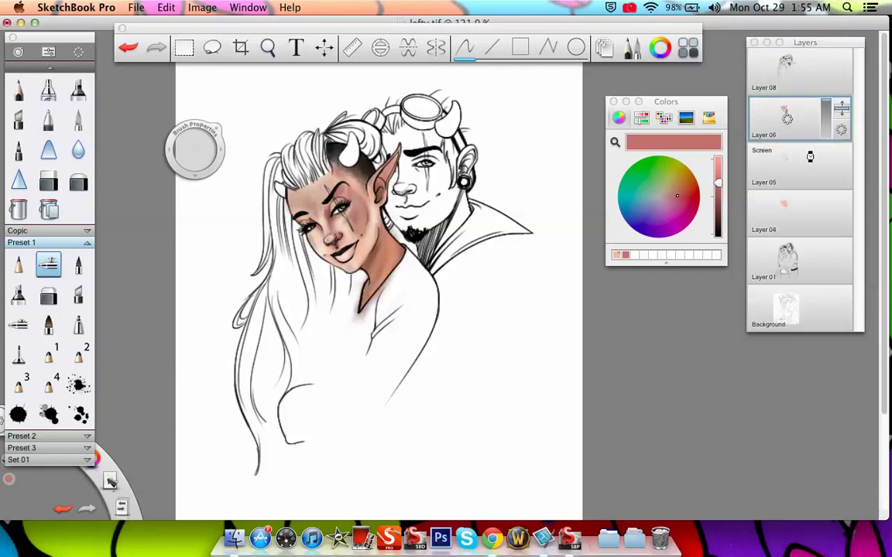
click(788, 119)
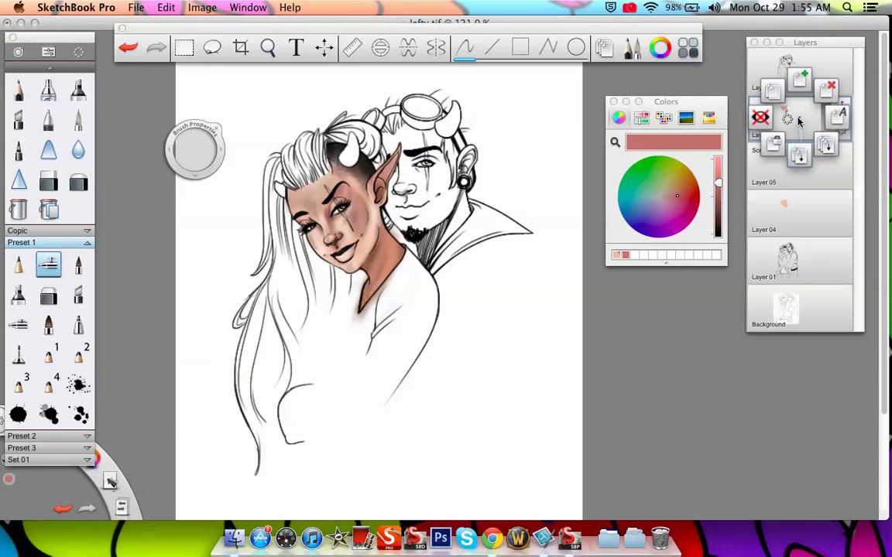
click(811, 128)
key(super+z)
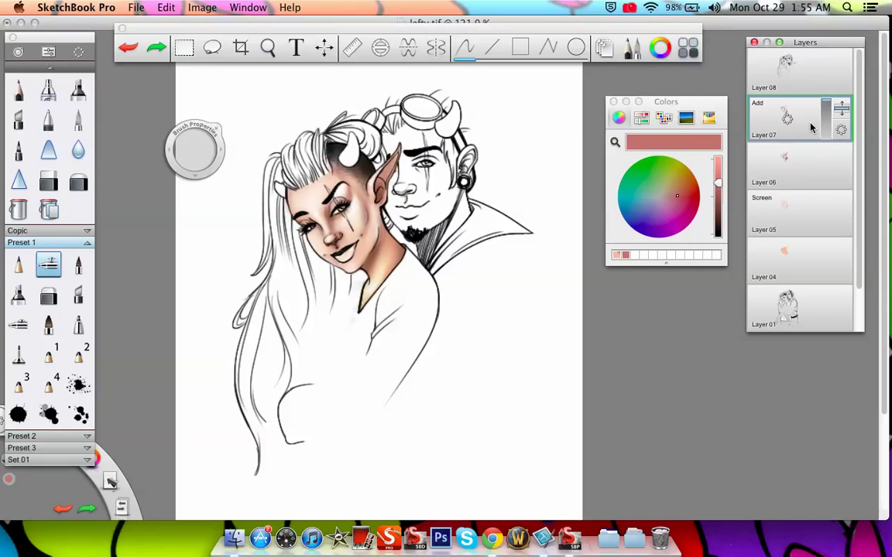
key(super+z)
key(super+z)
key(super+z)
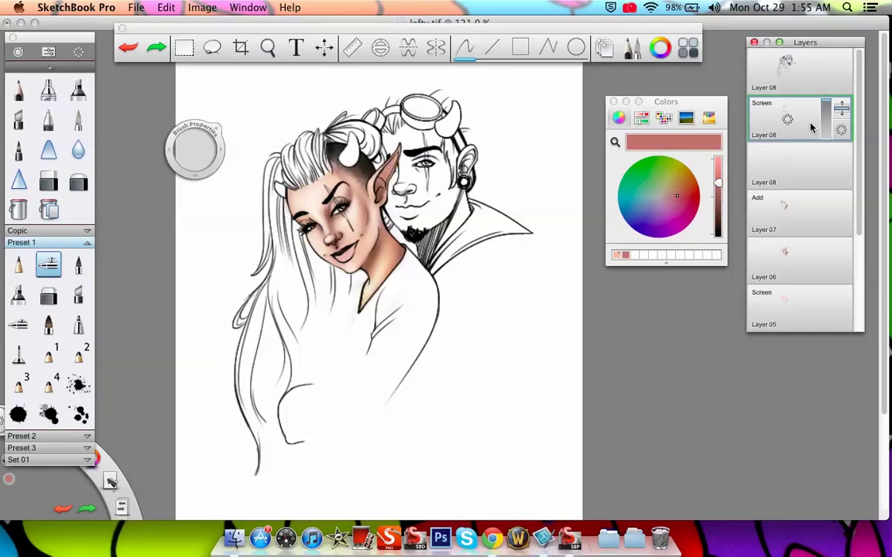
Add a new layer above the Screen layer and airbrush the woman's swept-up front hair in dark brown.
drag(807, 112, 810, 77)
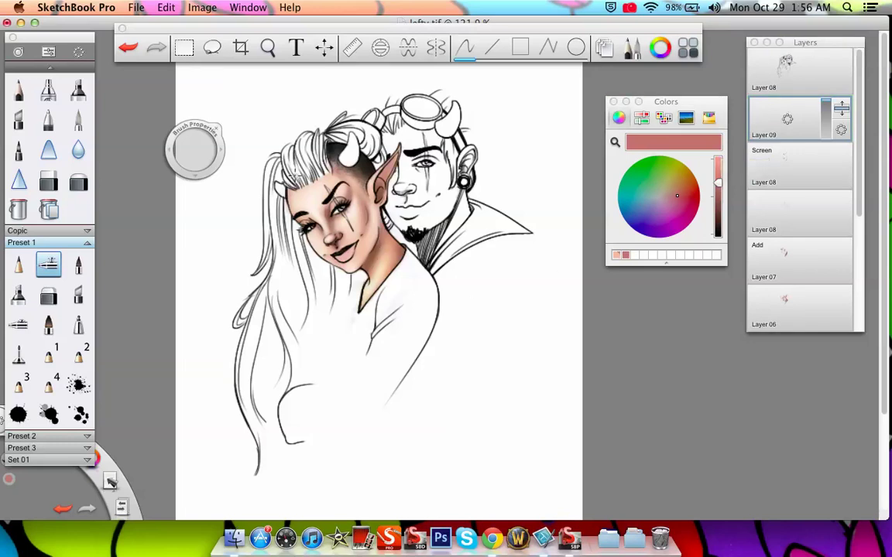
click(661, 223)
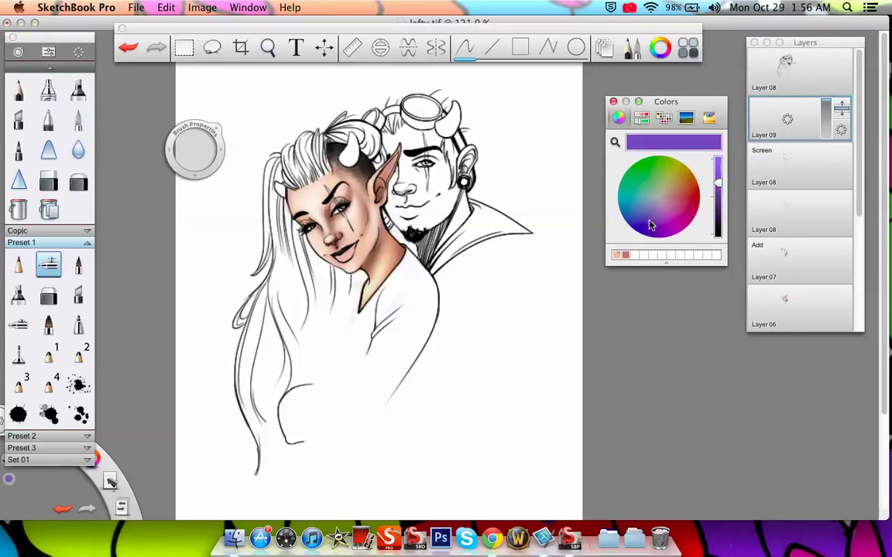
drag(717, 183, 718, 208)
click(692, 184)
click(267, 48)
mouse_move(299, 169)
mouse_down()
mouse_move(445, 353)
mouse_move(435, 306)
mouse_up()
mouse_move(280, 249)
mouse_down()
mouse_move(270, 293)
mouse_move(270, 286)
mouse_move(298, 299)
mouse_move(286, 296)
mouse_move(298, 291)
mouse_move(292, 253)
mouse_move(303, 282)
mouse_move(296, 225)
mouse_move(284, 248)
mouse_move(312, 220)
mouse_move(283, 250)
mouse_move(285, 240)
mouse_move(312, 229)
mouse_move(307, 220)
mouse_move(319, 226)
mouse_move(323, 215)
mouse_move(295, 303)
mouse_move(318, 278)
mouse_move(332, 222)
mouse_move(327, 250)
mouse_move(332, 274)
mouse_move(329, 251)
mouse_move(328, 287)
mouse_up()
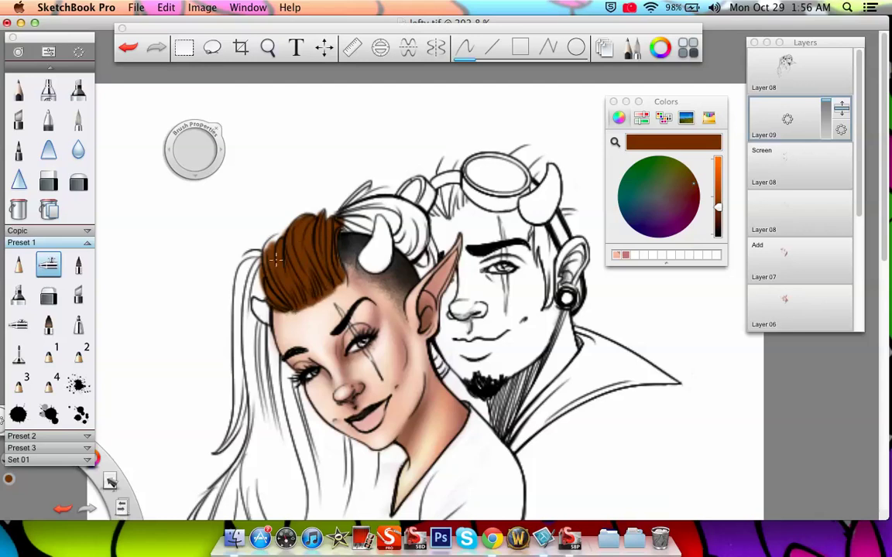
Duplicate the brown hair layer, set the copy's blend mode to Multiply, and reduce its opacity partway.
mouse_move(817, 117)
mouse_down()
mouse_move(813, 91)
mouse_move(807, 124)
mouse_up()
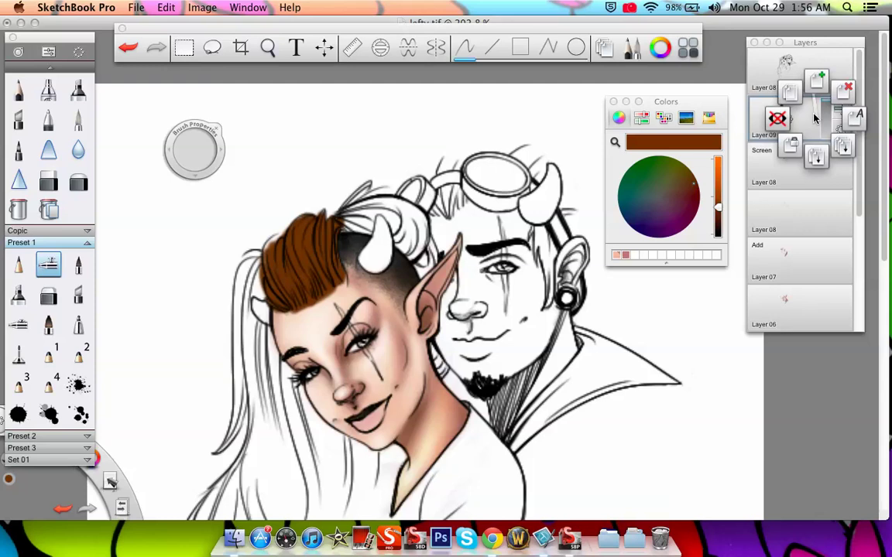
drag(814, 118, 791, 93)
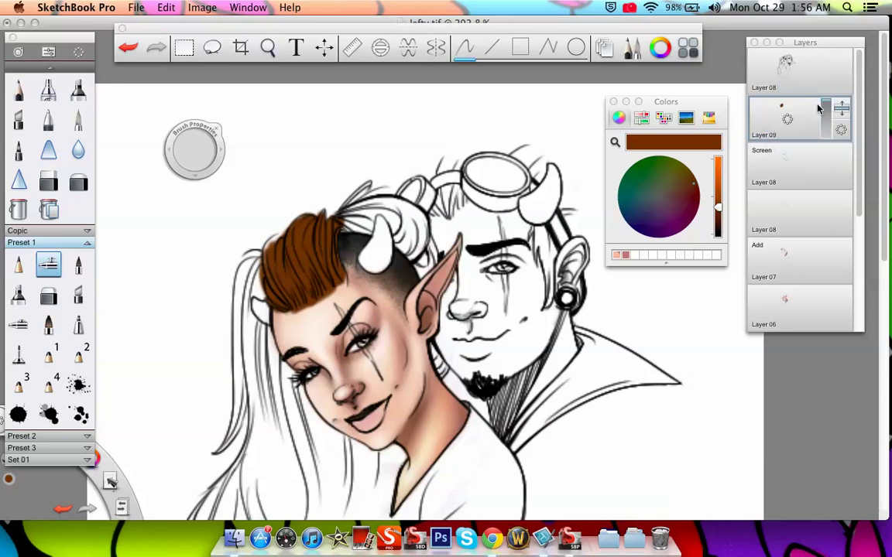
drag(823, 128, 819, 140)
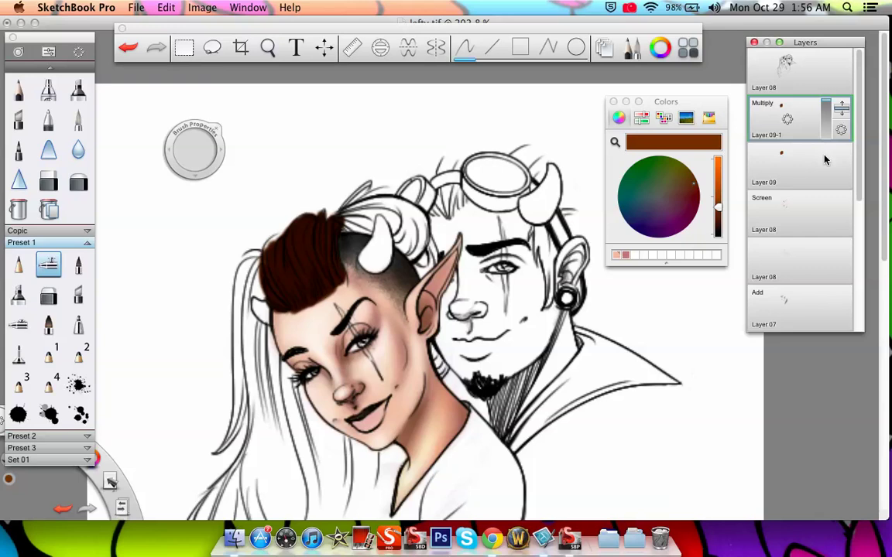
drag(826, 99, 827, 126)
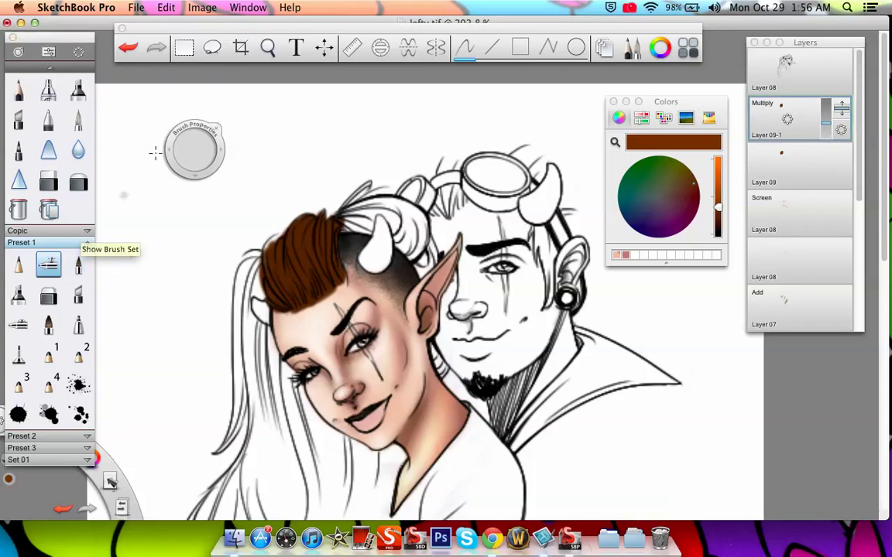
Erase thin strands from the Multiply hair layer with a small hard eraser to reveal the lighter brown beneath.
click(267, 47)
mouse_move(342, 285)
mouse_down()
mouse_move(334, 219)
mouse_move(362, 247)
mouse_up()
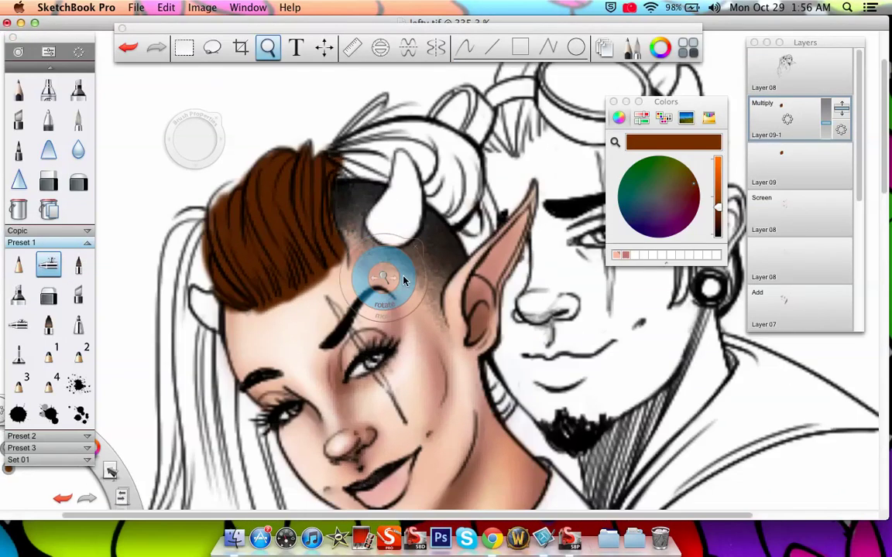
click(48, 296)
drag(194, 140, 173, 151)
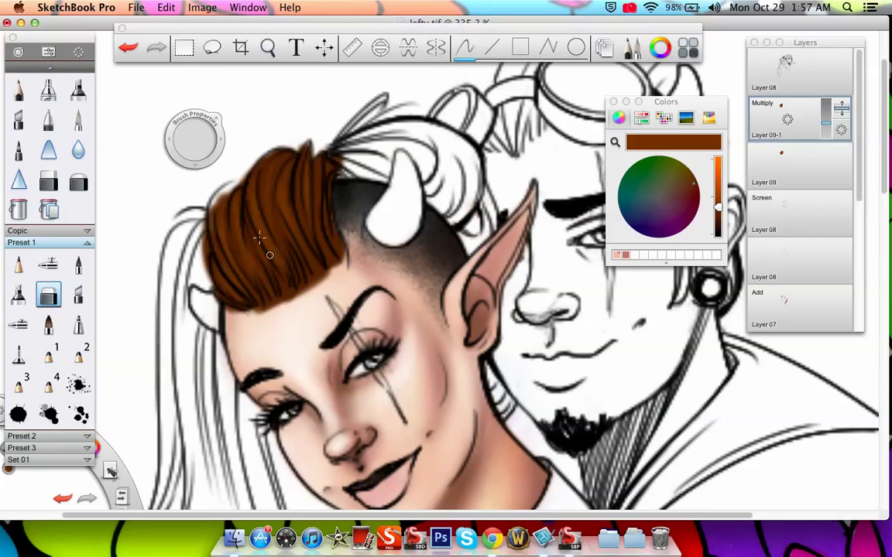
Switch the colour to black and draw fine dark strands through the brown hair on the Multiply layer with the pencil.
click(48, 265)
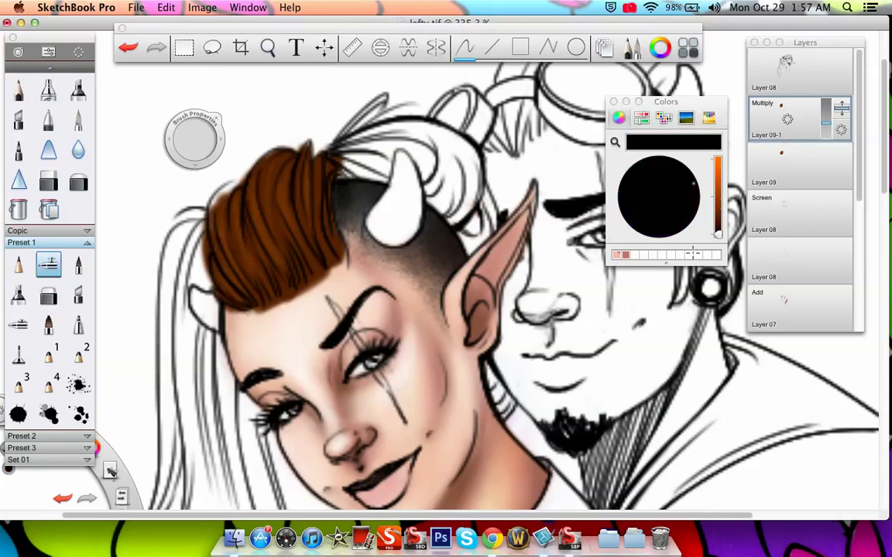
click(48, 90)
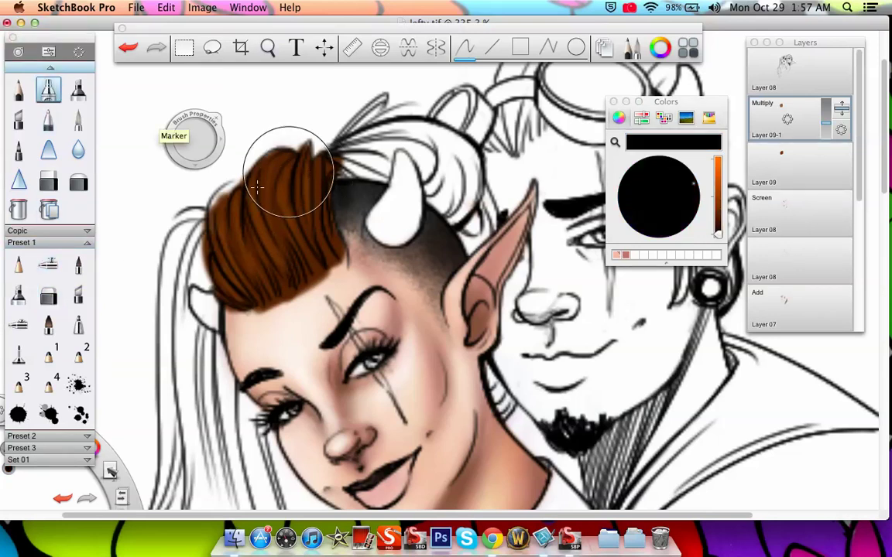
click(30, 267)
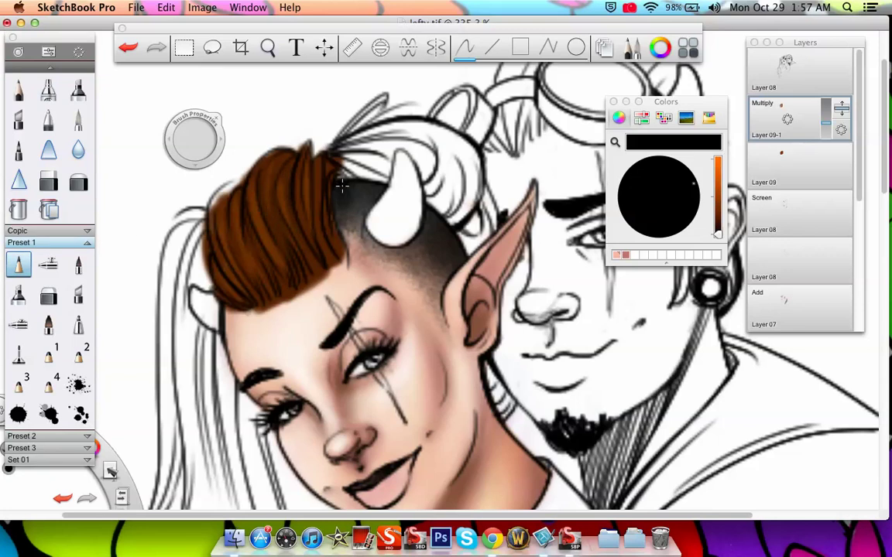
drag(257, 217, 239, 245)
Make Layer 09 active and draw thin pale green highlight strands through the woman's brown hair.
click(782, 167)
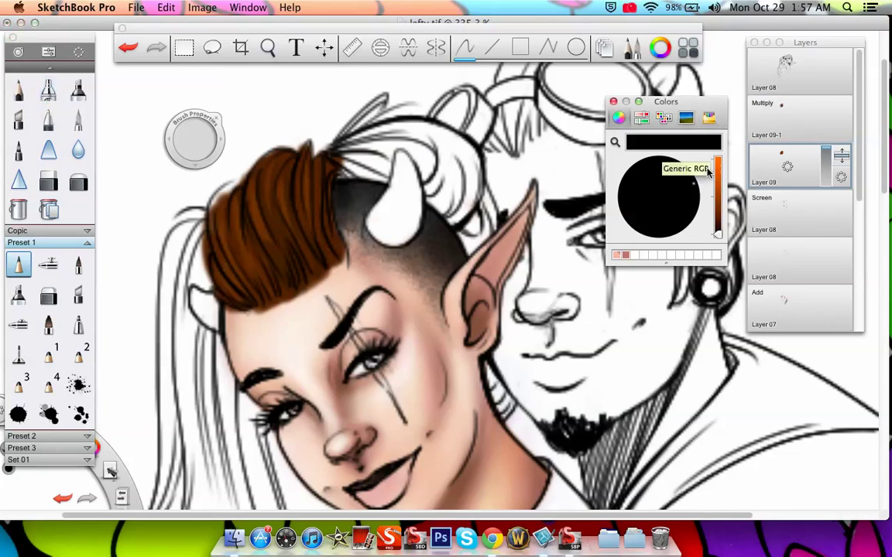
click(718, 167)
click(41, 147)
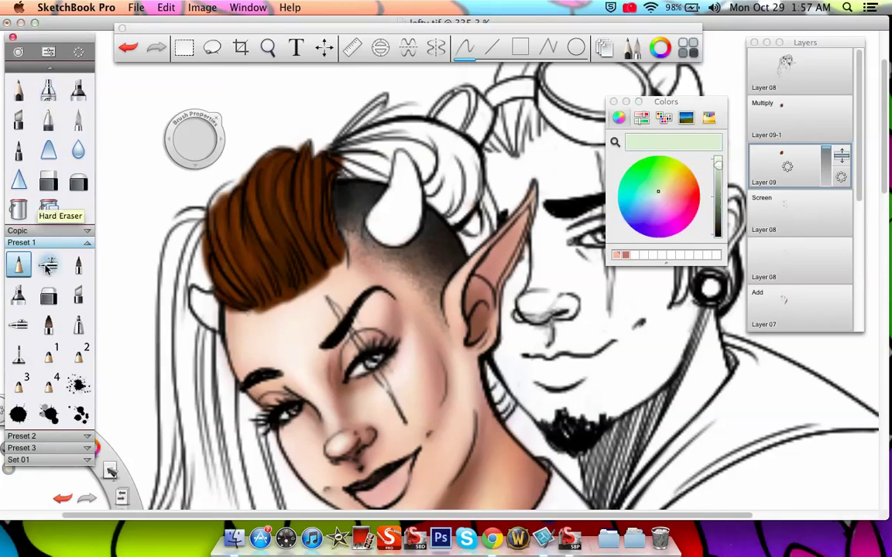
drag(250, 189, 270, 244)
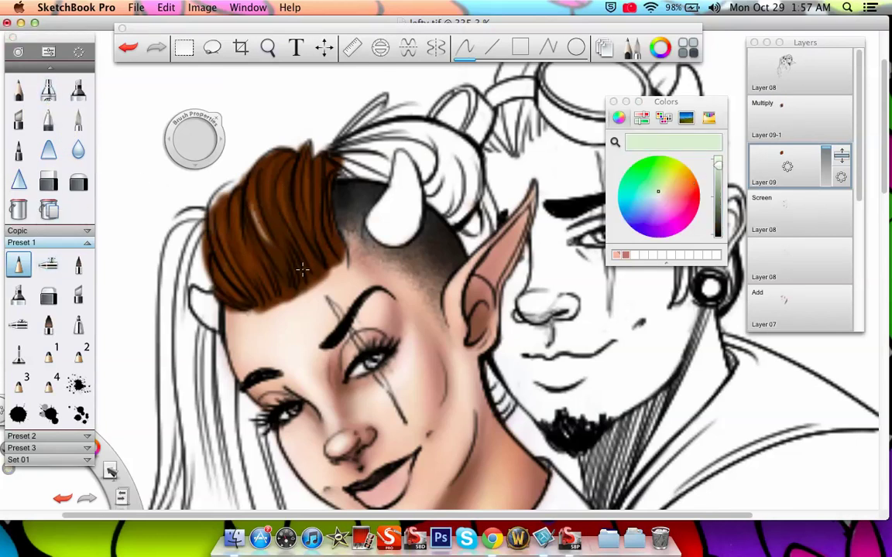
drag(249, 171, 286, 255)
drag(293, 182, 341, 264)
mouse_move(245, 207)
mouse_down()
mouse_move(271, 258)
mouse_move(262, 271)
mouse_move(229, 223)
mouse_move(244, 294)
mouse_up()
Add a new layer above Layer 09 and airbrush a soft pale pink sheen over the woman's brown hair and horn.
click(268, 48)
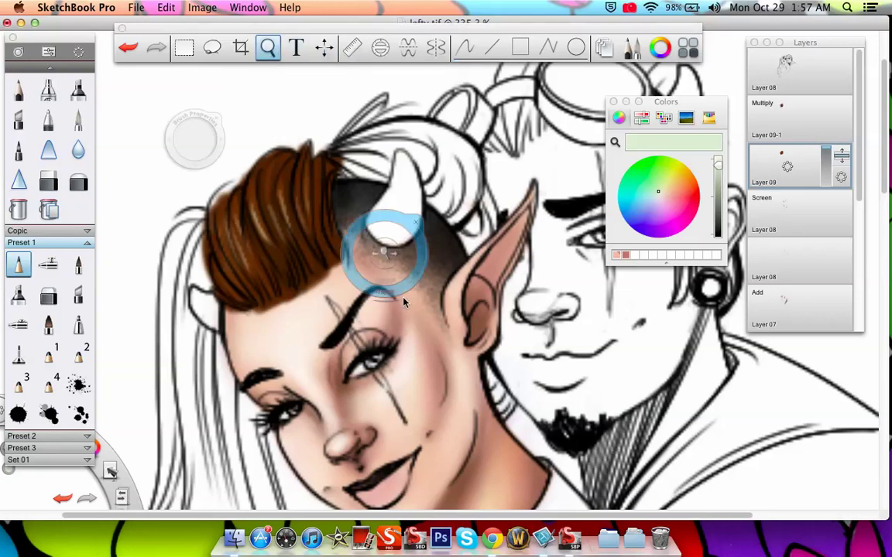
drag(387, 256, 404, 249)
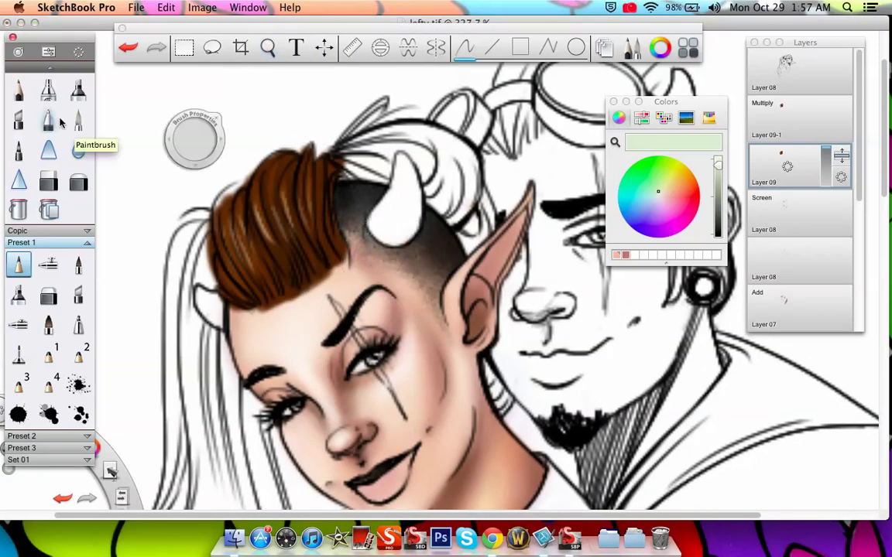
click(48, 90)
drag(189, 141, 224, 139)
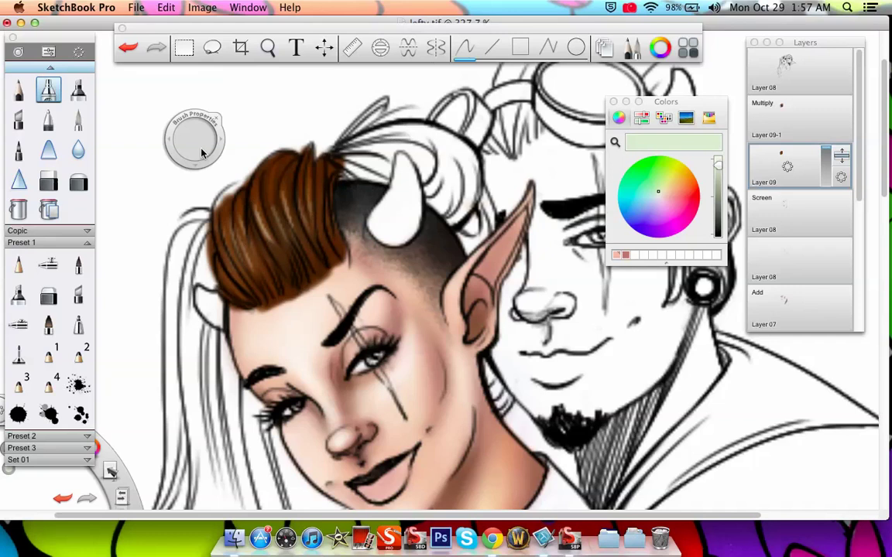
drag(787, 165, 689, 178)
click(663, 198)
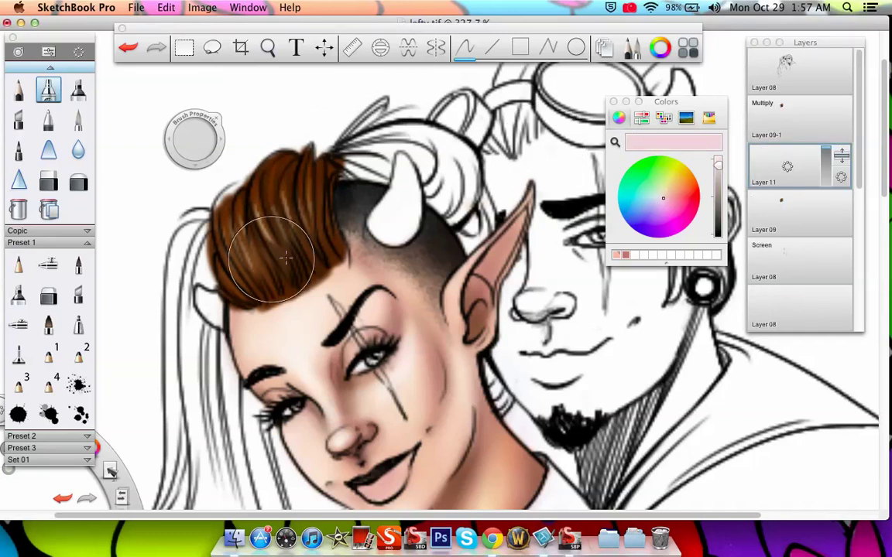
drag(264, 250, 315, 156)
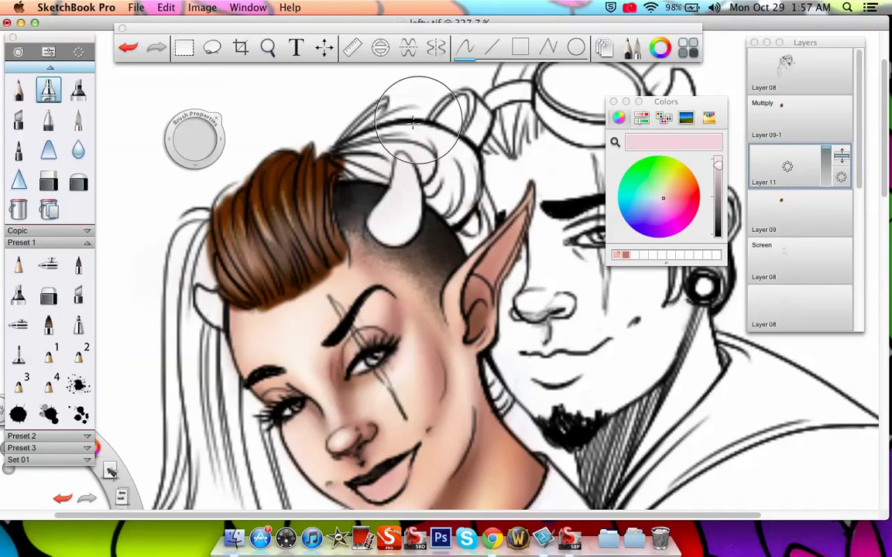
drag(207, 134, 124, 154)
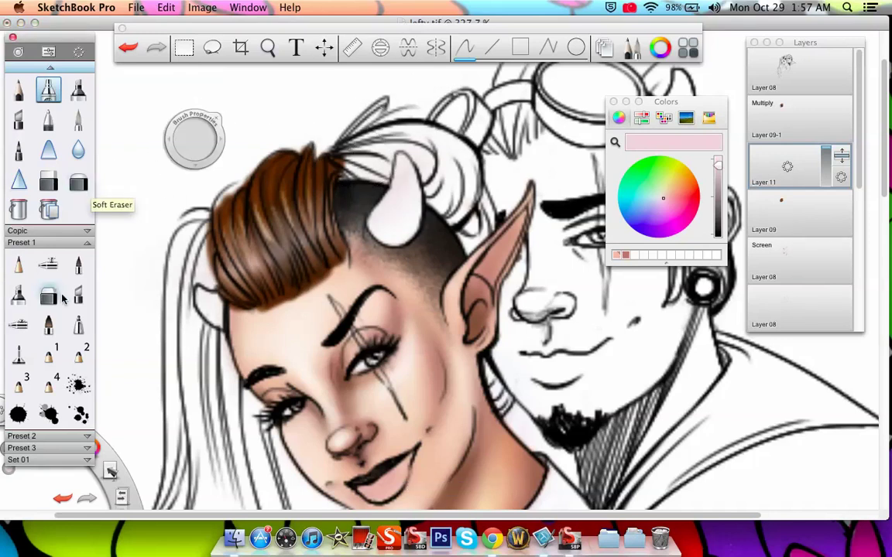
Erase strands and excess from the pale pink sheen over the woman's brown hair with the hard eraser, and soften it with the Soft Eraser.
click(48, 296)
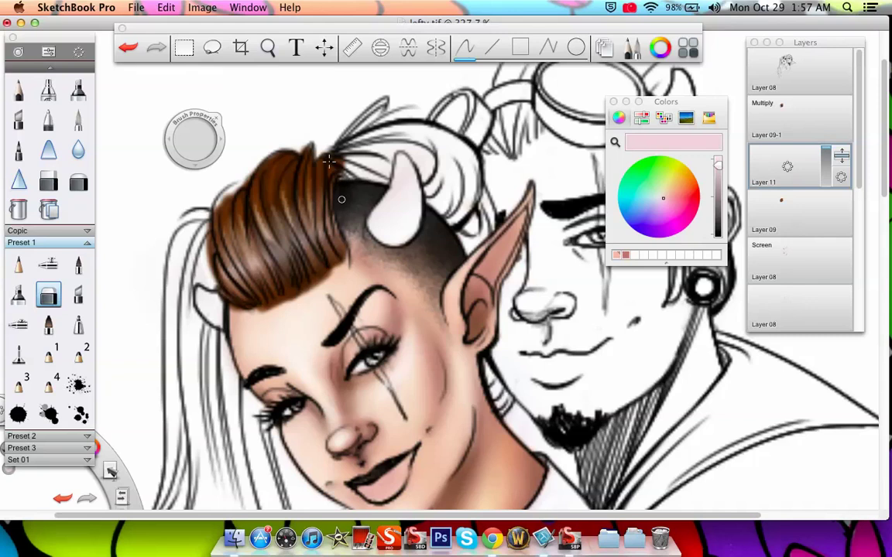
drag(192, 214, 339, 139)
drag(194, 139, 235, 163)
drag(209, 207, 292, 176)
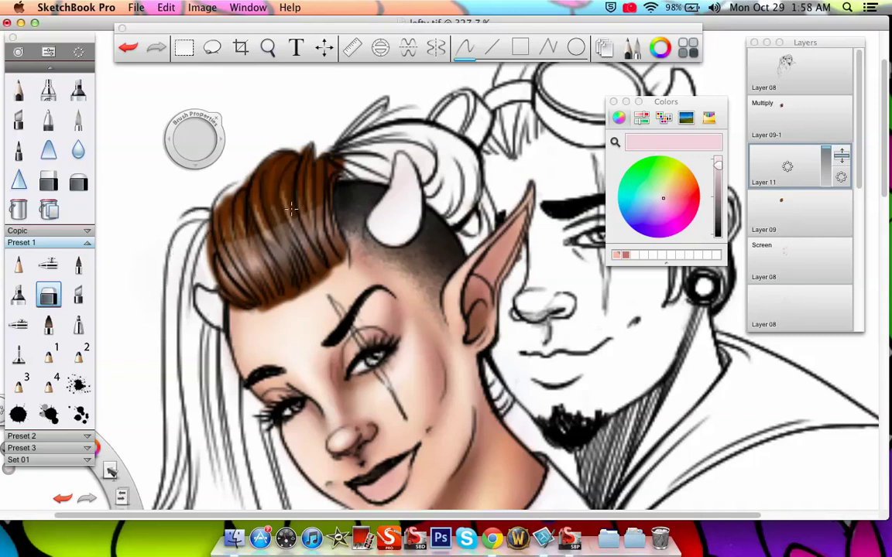
drag(198, 226, 291, 184)
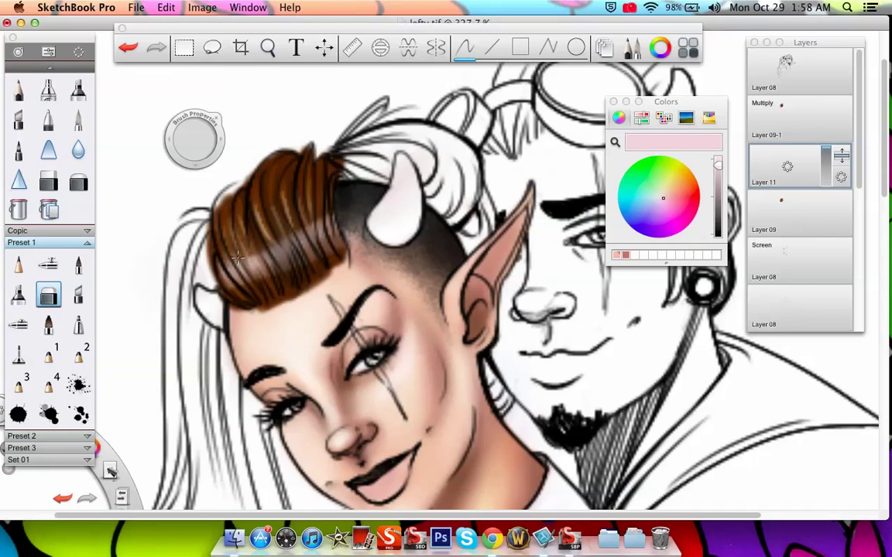
click(78, 181)
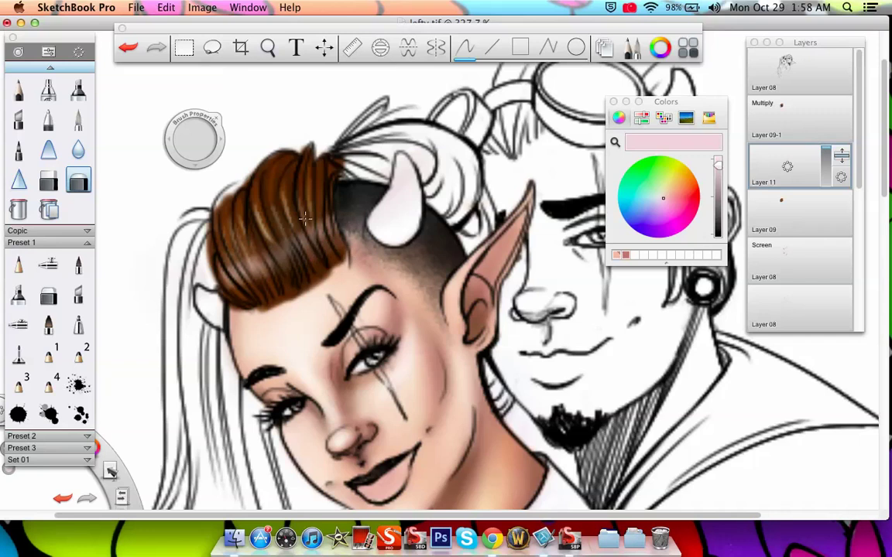
Make Layer 09 active and examine the woman's skin and hair shading, first on the whole page and then closer on the couple.
click(268, 48)
mouse_move(393, 275)
mouse_down()
mouse_move(421, 355)
mouse_move(457, 334)
mouse_move(424, 293)
mouse_up()
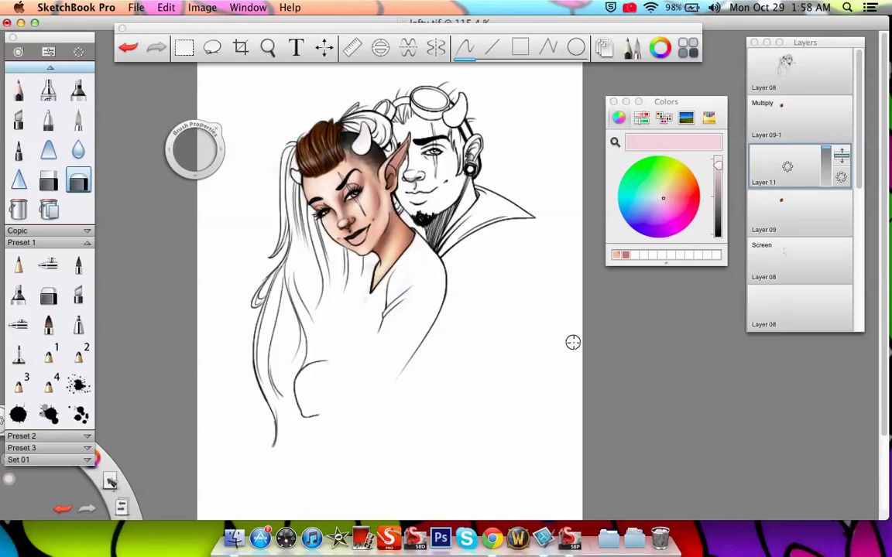
click(822, 221)
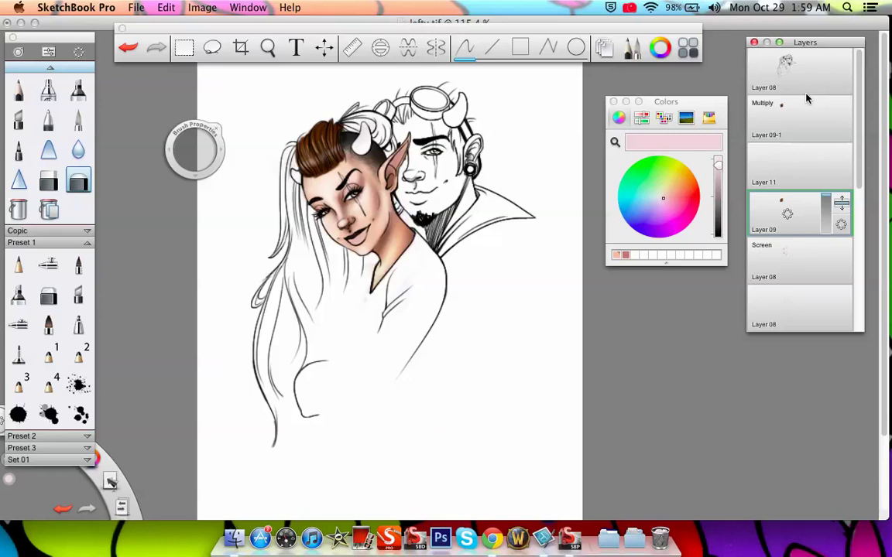
click(268, 47)
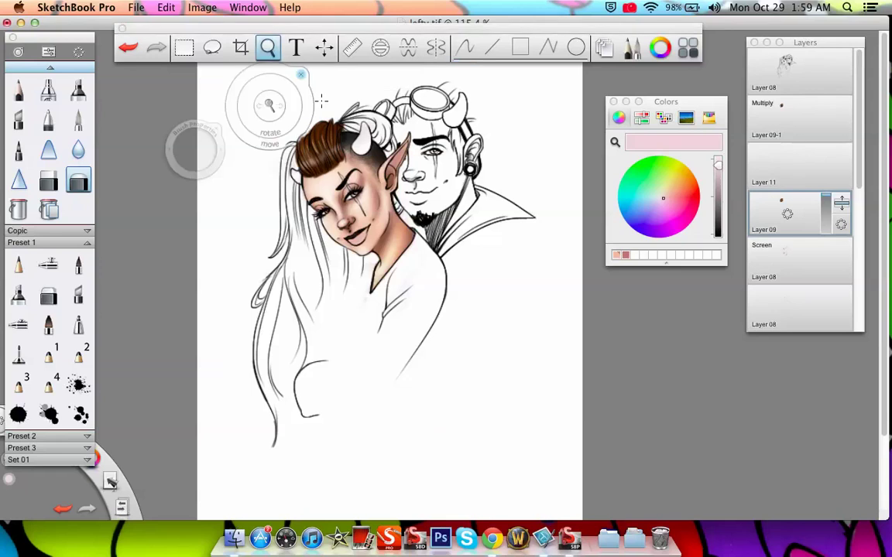
mouse_move(424, 303)
mouse_down()
mouse_move(391, 232)
mouse_move(387, 264)
mouse_up()
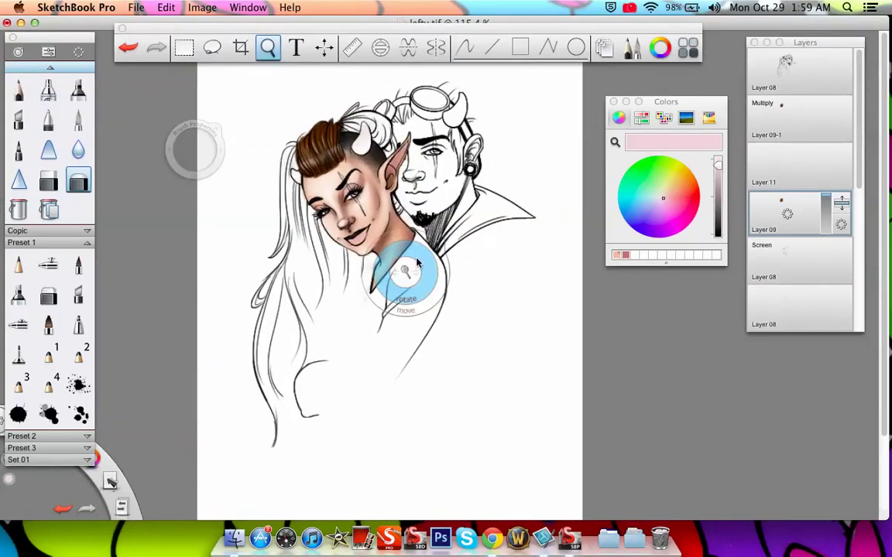
drag(454, 310, 455, 356)
scroll(455, 357, up, 6)
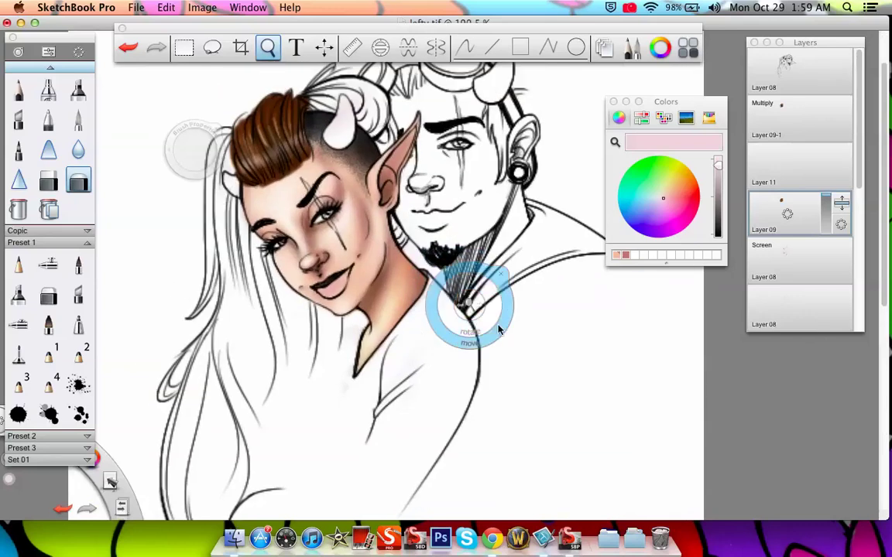
drag(516, 343, 517, 302)
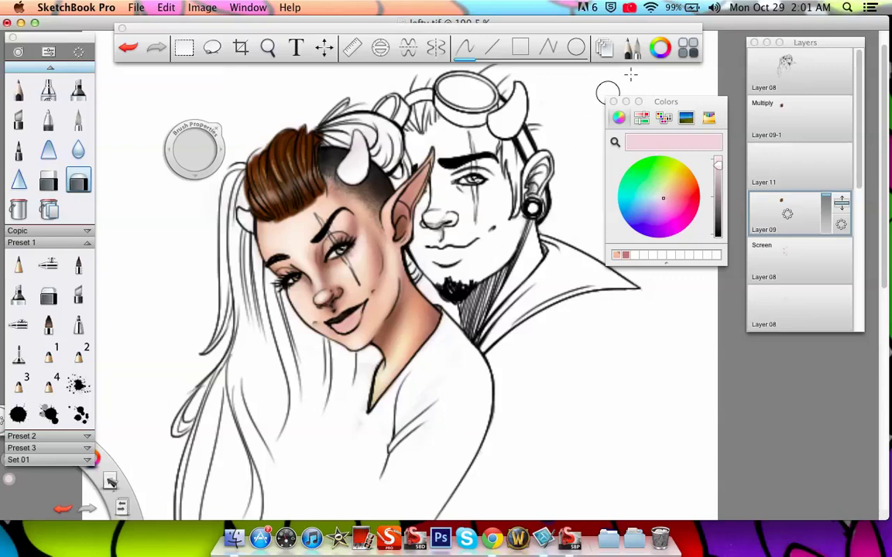
click(628, 8)
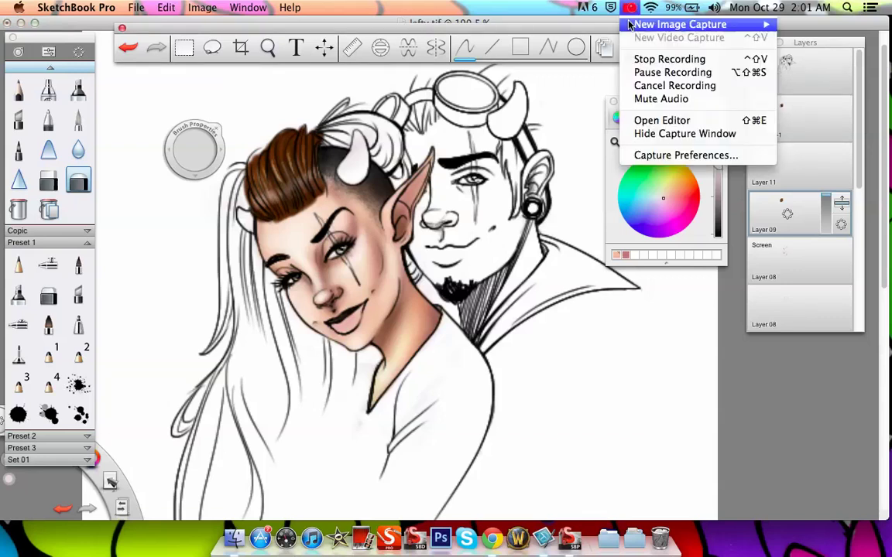